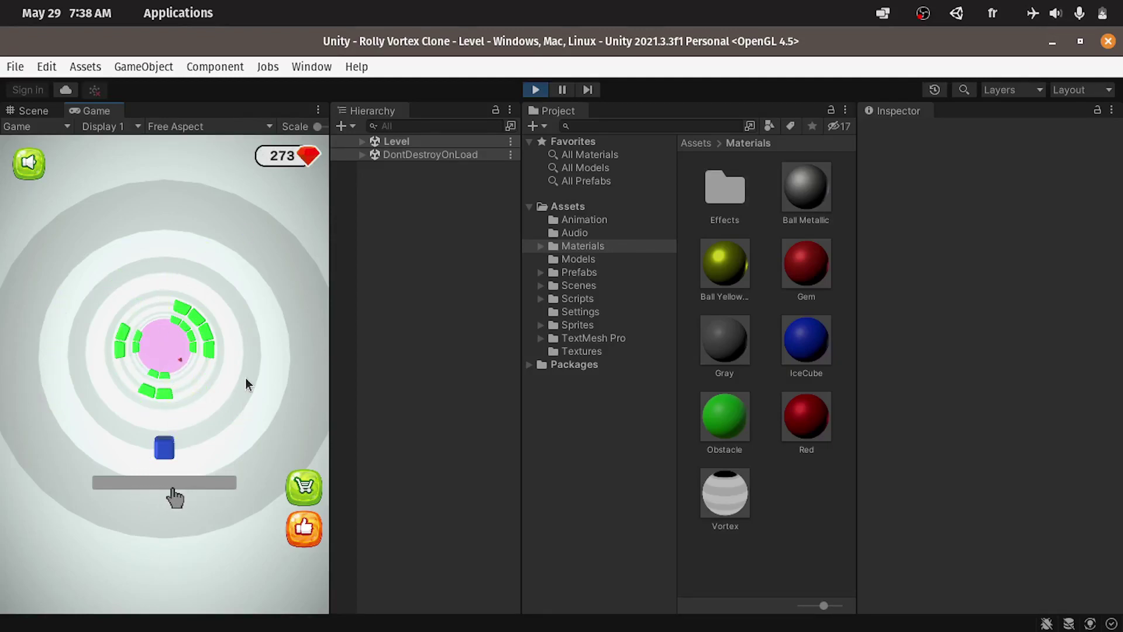
Step: Steer the ball around the tunnel until the run ends with a New Record of 61
{"action": "mouse_move", "coordinate": [210, 403]}
{"action": "left_mouse_down"}
{"action": "mouse_move", "coordinate": [214, 424]}
{"action": "mouse_move", "coordinate": [228, 415]}
{"action": "mouse_move", "coordinate": [203, 430]}
{"action": "mouse_move", "coordinate": [235, 402]}
{"action": "mouse_move", "coordinate": [217, 415]}
{"action": "mouse_move", "coordinate": [142, 410]}
{"action": "mouse_move", "coordinate": [209, 406]}
{"action": "mouse_move", "coordinate": [145, 418]}
{"action": "mouse_move", "coordinate": [188, 405]}
{"action": "mouse_move", "coordinate": [89, 392]}
{"action": "mouse_move", "coordinate": [217, 403]}
{"action": "mouse_move", "coordinate": [238, 383]}
{"action": "mouse_move", "coordinate": [174, 415]}
{"action": "mouse_move", "coordinate": [234, 389]}
{"action": "mouse_move", "coordinate": [154, 396]}
{"action": "mouse_move", "coordinate": [199, 391]}
{"action": "mouse_move", "coordinate": [210, 381]}
{"action": "mouse_move", "coordinate": [181, 385]}
{"action": "mouse_move", "coordinate": [223, 371]}
{"action": "mouse_move", "coordinate": [157, 387]}
{"action": "mouse_move", "coordinate": [220, 371]}
{"action": "mouse_move", "coordinate": [258, 311]}
{"action": "mouse_move", "coordinate": [199, 383]}
{"action": "mouse_move", "coordinate": [227, 366]}
{"action": "mouse_move", "coordinate": [182, 404]}
{"action": "mouse_move", "coordinate": [205, 401]}
{"action": "mouse_move", "coordinate": [156, 407]}
{"action": "mouse_move", "coordinate": [249, 393]}
{"action": "mouse_move", "coordinate": [228, 408]}
{"action": "mouse_move", "coordinate": [263, 426]}
{"action": "mouse_move", "coordinate": [230, 394]}
{"action": "mouse_move", "coordinate": [265, 335]}
{"action": "mouse_move", "coordinate": [227, 404]}
{"action": "mouse_move", "coordinate": [123, 412]}
{"action": "mouse_move", "coordinate": [187, 418]}
{"action": "mouse_move", "coordinate": [222, 394]}
{"action": "mouse_move", "coordinate": [132, 409]}
{"action": "mouse_move", "coordinate": [236, 383]}
{"action": "mouse_move", "coordinate": [298, 293]}
{"action": "mouse_move", "coordinate": [211, 401]}
{"action": "left_mouse_up"}
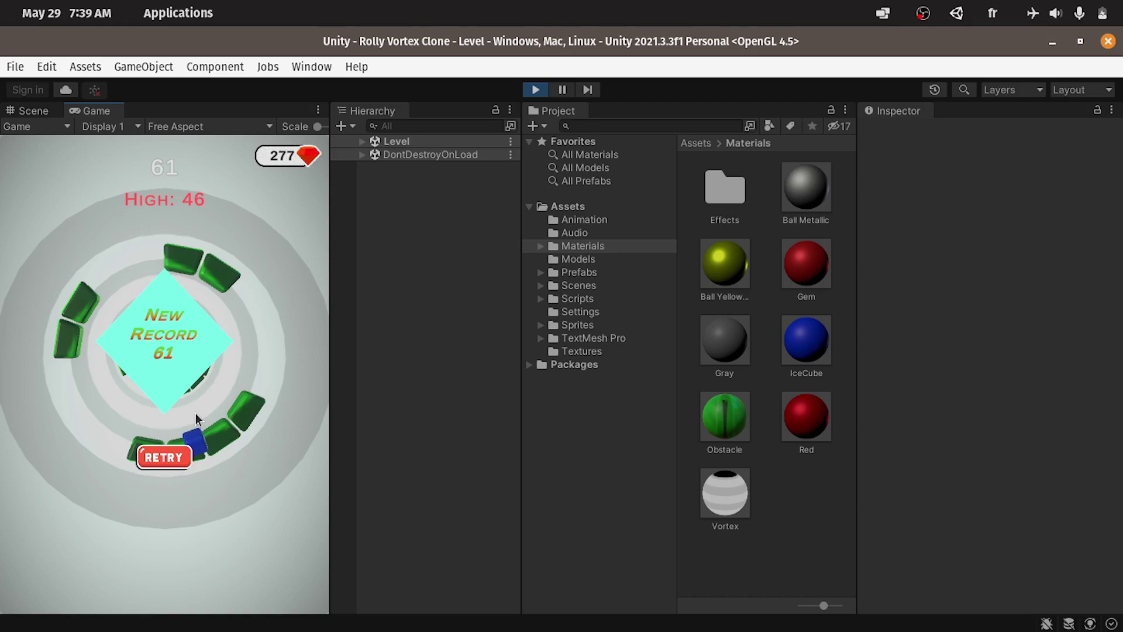
Step: Retry the level after the new record and play a short run
{"action": "left_click", "coordinate": [163, 461]}
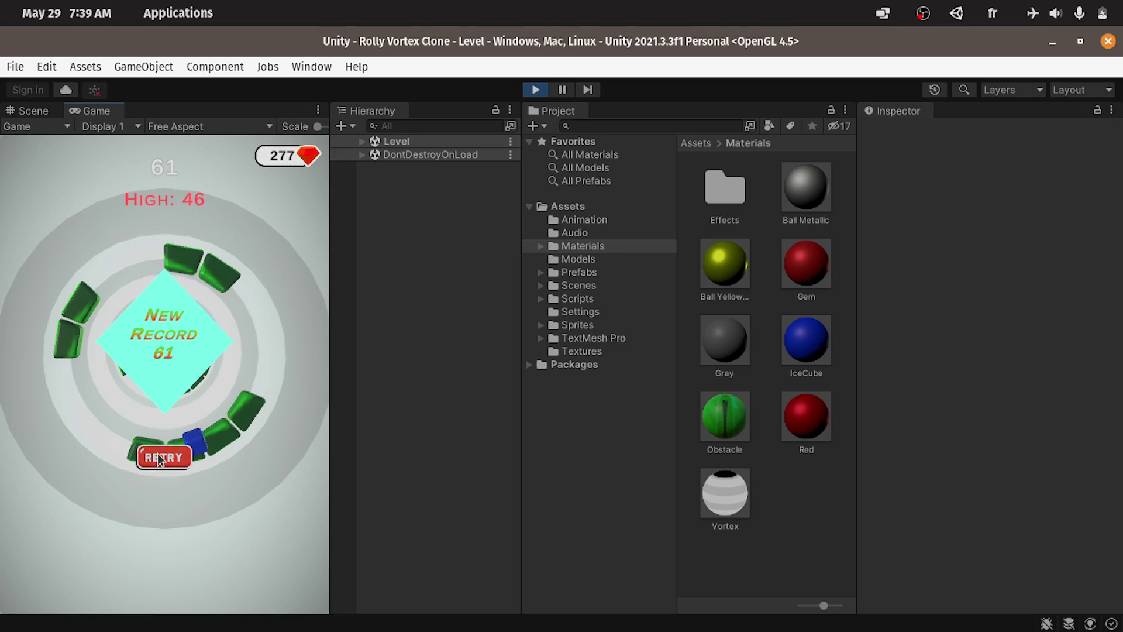
{"action": "mouse_move", "coordinate": [209, 454]}
{"action": "left_mouse_down"}
{"action": "mouse_move", "coordinate": [249, 447]}
{"action": "mouse_move", "coordinate": [177, 461]}
{"action": "left_mouse_up"}
{"action": "left_click", "coordinate": [176, 461]}
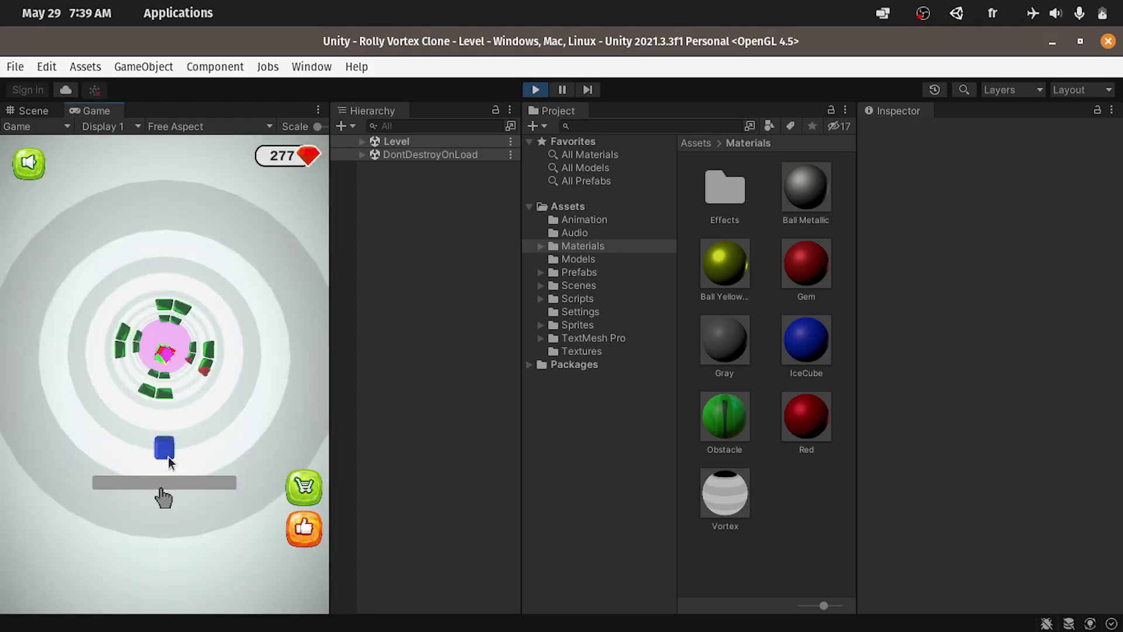
Step: Pick the red-and-white soccer ball skin in the shop and play a run with it
{"action": "left_click", "coordinate": [303, 491]}
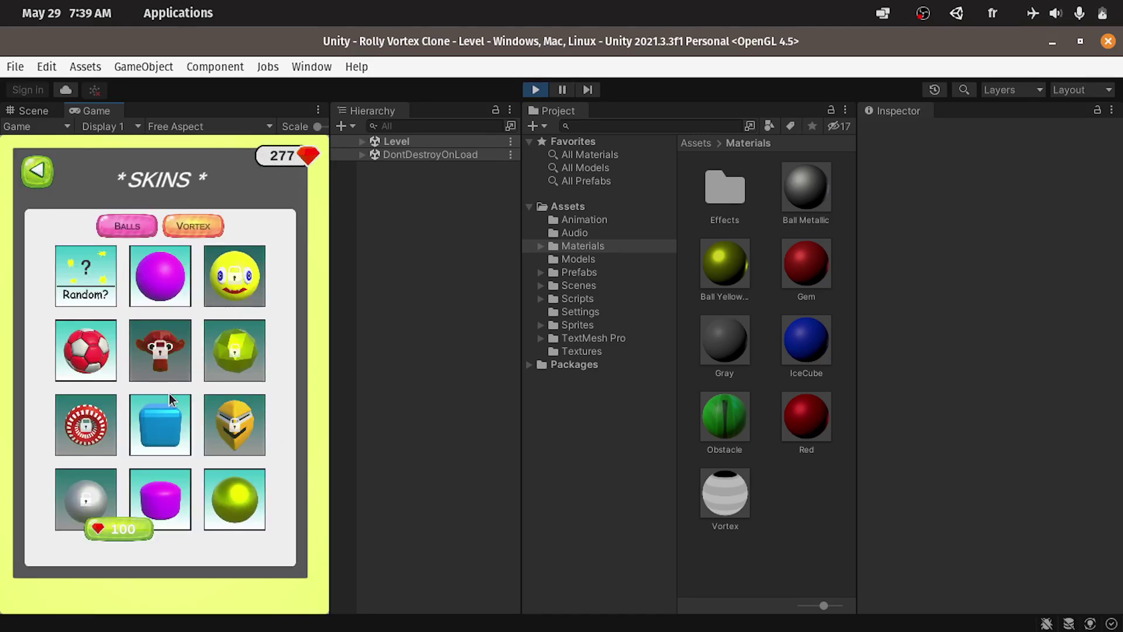
{"action": "left_click", "coordinate": [88, 358]}
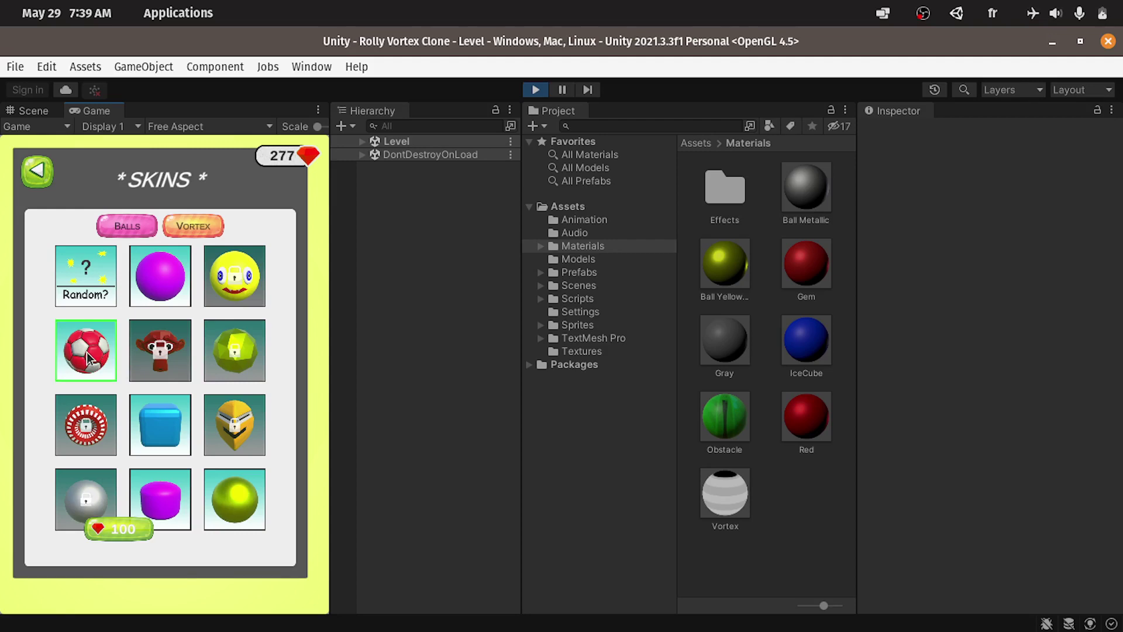
{"action": "left_click", "coordinate": [37, 172]}
{"action": "left_click", "coordinate": [211, 433]}
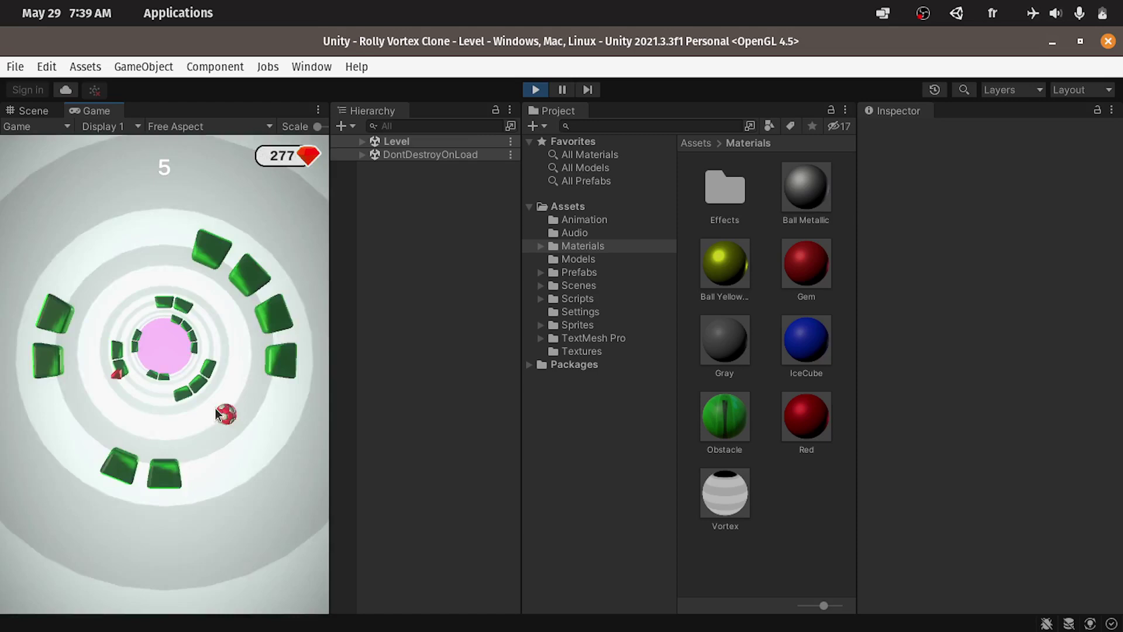
{"action": "left_click", "coordinate": [166, 455]}
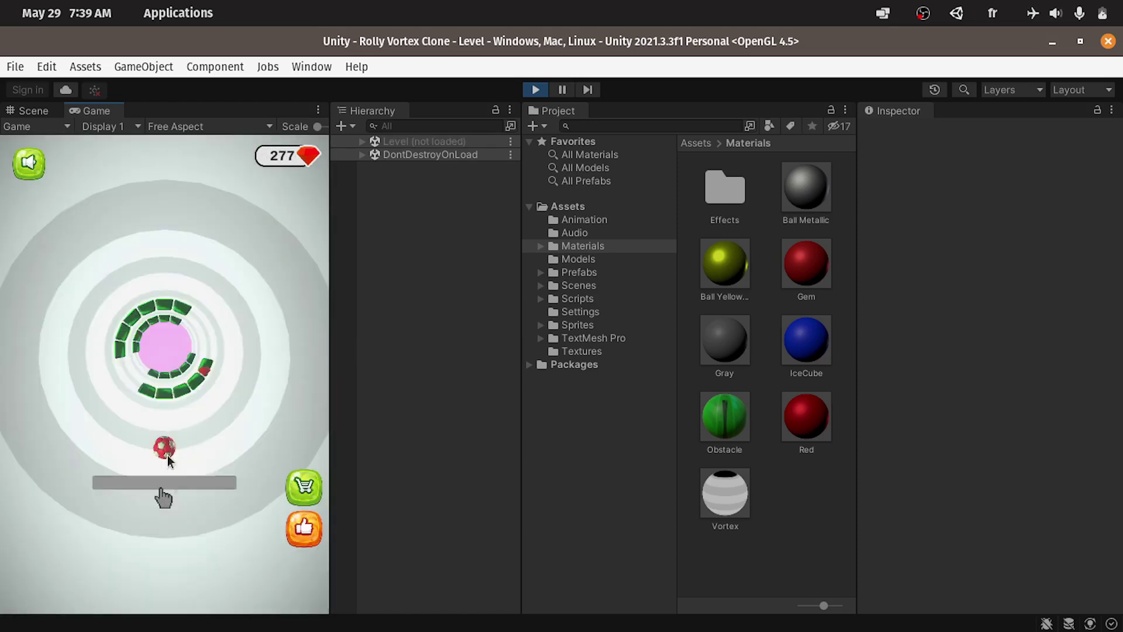
Step: Buy a new ball skin for 100 gems, leaving 177 gems, and play another run
{"action": "left_click", "coordinate": [287, 488]}
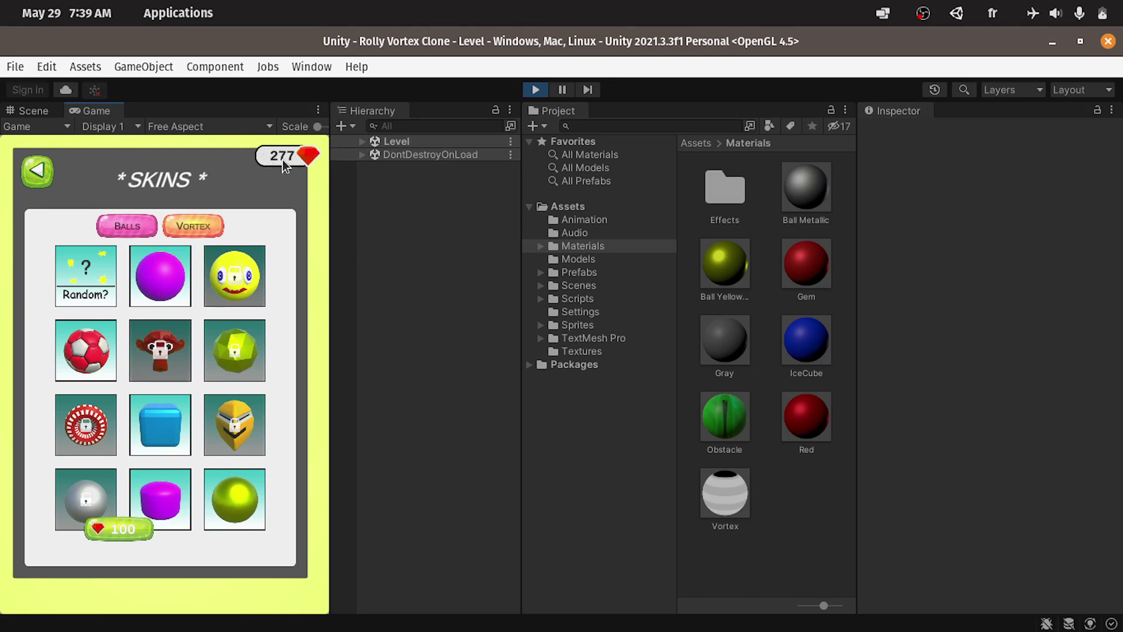
{"action": "left_click", "coordinate": [118, 530]}
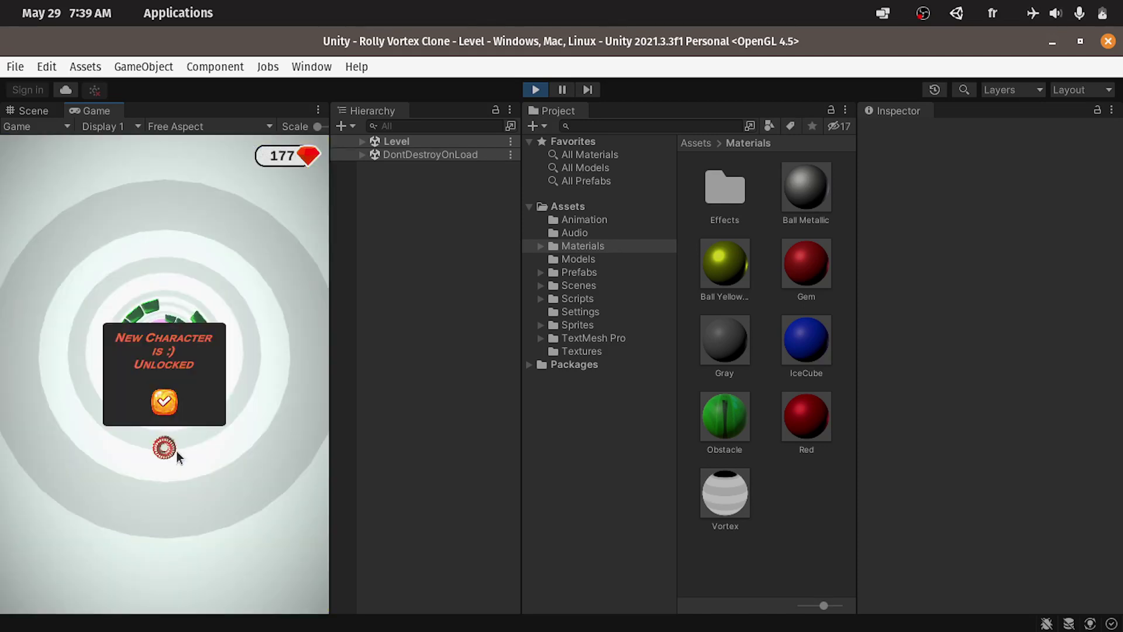
{"action": "left_click", "coordinate": [164, 403]}
{"action": "mouse_move", "coordinate": [187, 455]}
{"action": "left_mouse_down"}
{"action": "mouse_move", "coordinate": [152, 460]}
{"action": "mouse_move", "coordinate": [240, 449]}
{"action": "mouse_move", "coordinate": [184, 454]}
{"action": "left_mouse_up"}
{"action": "left_click", "coordinate": [153, 461]}
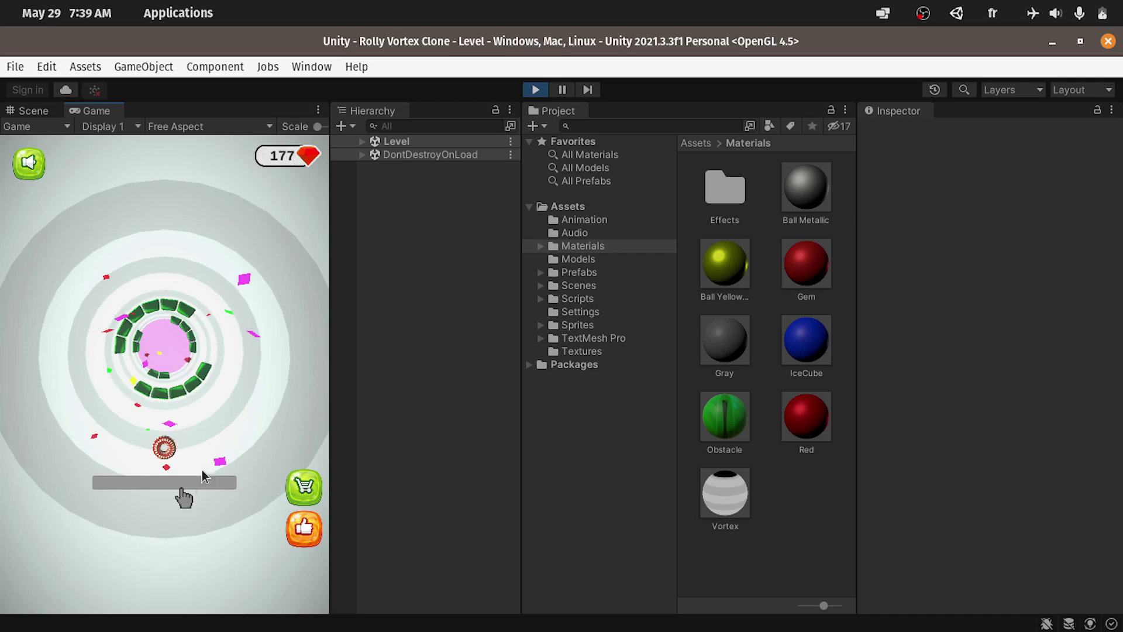
Step: Preview the purple and yellow vortex colours, then unlock the teal vortex skin for 100 gems
{"action": "left_click", "coordinate": [301, 484]}
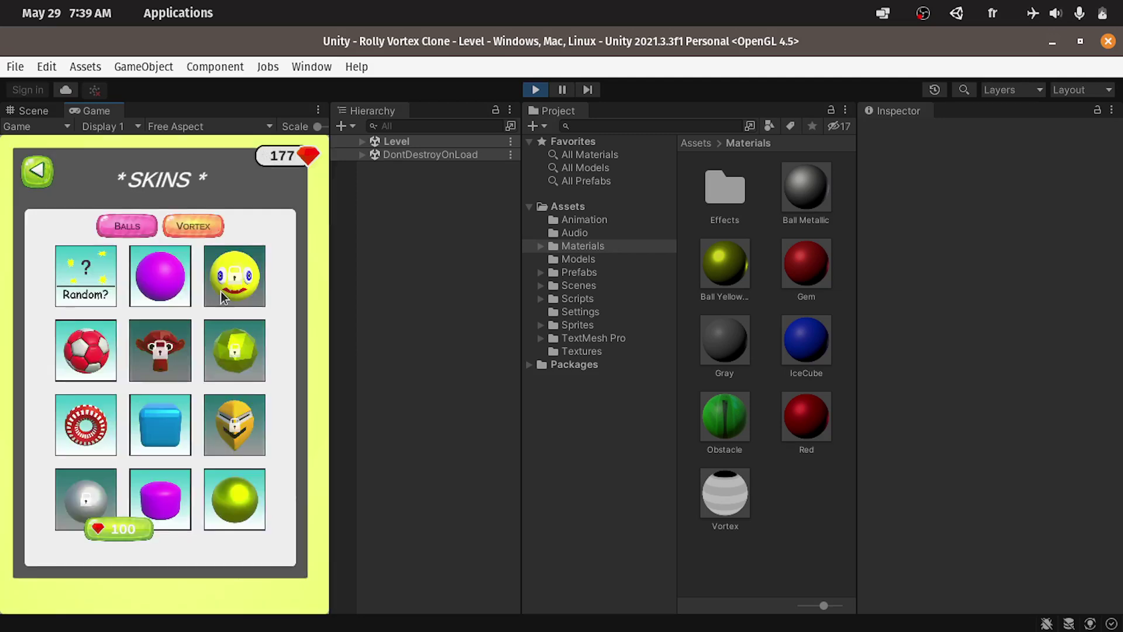
{"action": "left_click", "coordinate": [195, 233]}
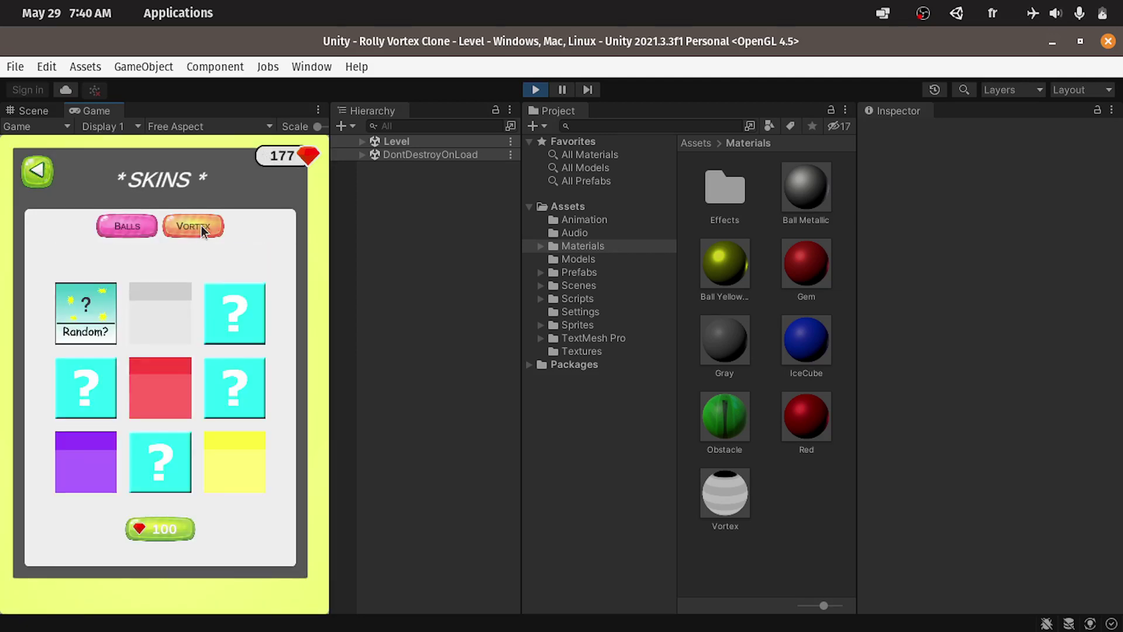
{"action": "left_click", "coordinate": [86, 471]}
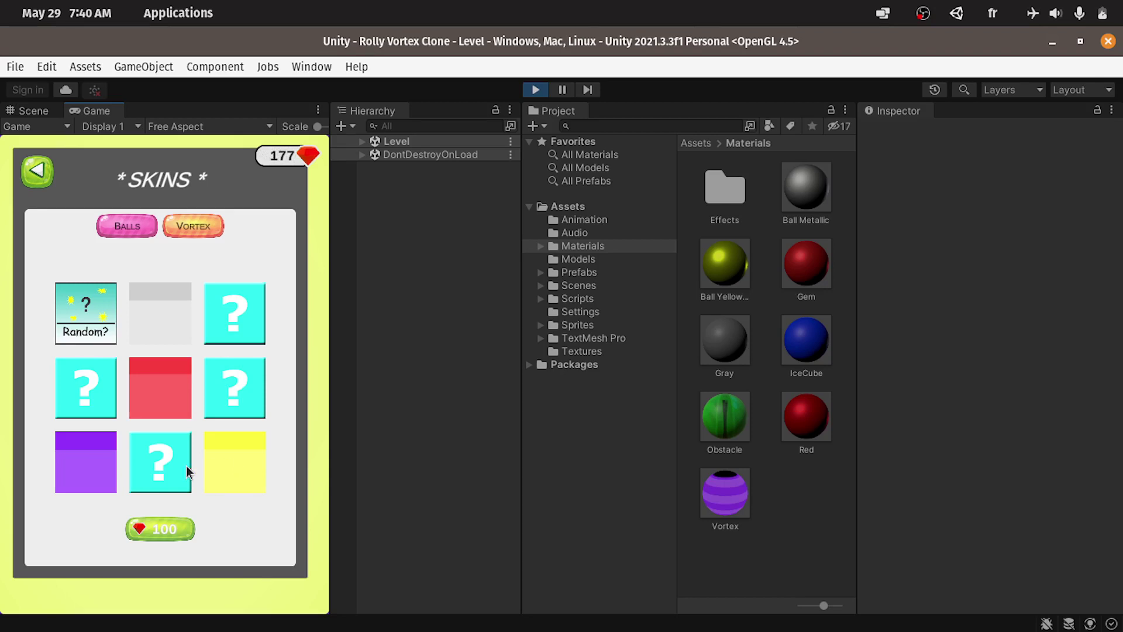
{"action": "left_click", "coordinate": [243, 463]}
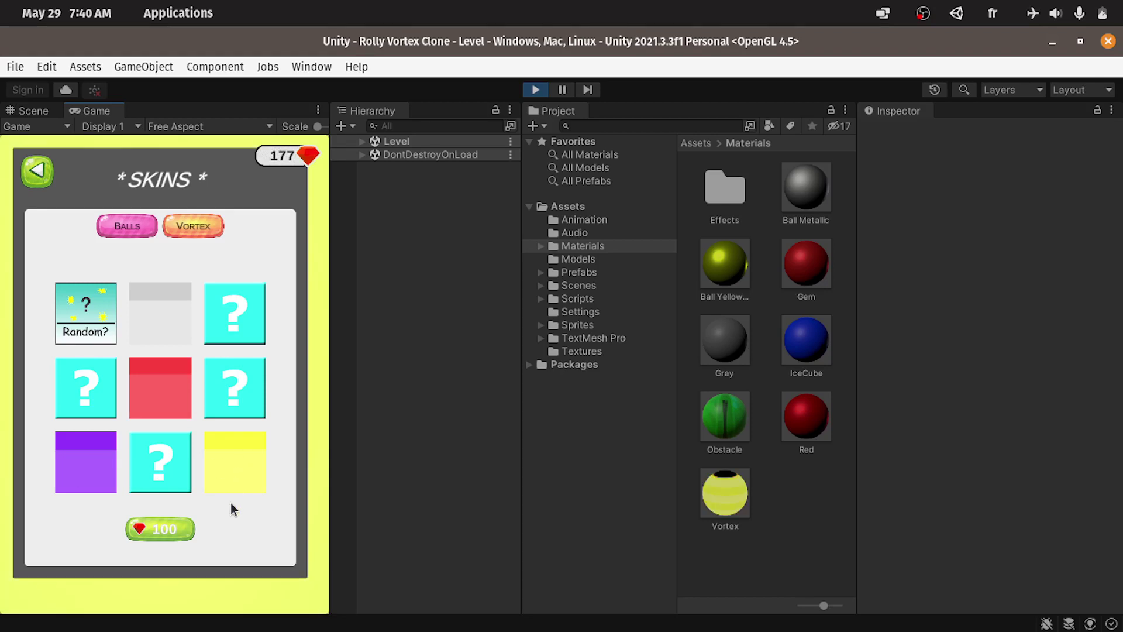
{"action": "left_click", "coordinate": [160, 529]}
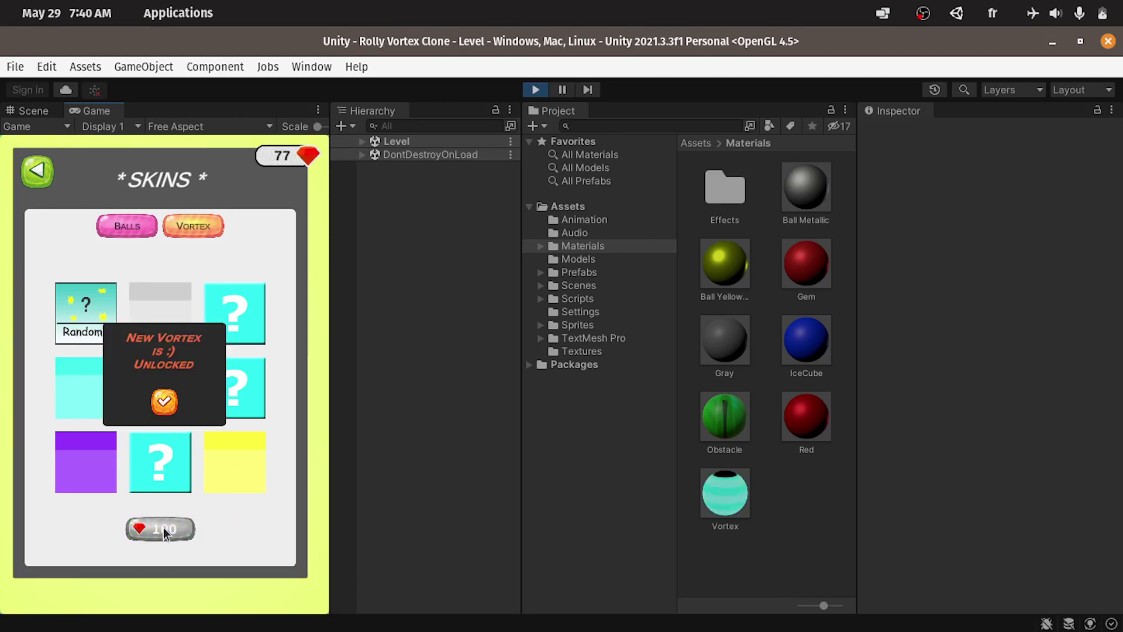
{"action": "left_click", "coordinate": [165, 401]}
Step: Play two runs with the new vortex, then choose the Random? ball skin in the shop
{"action": "mouse_move", "coordinate": [199, 427]}
{"action": "left_mouse_down"}
{"action": "mouse_move", "coordinate": [126, 430]}
{"action": "mouse_move", "coordinate": [147, 430]}
{"action": "left_mouse_up"}
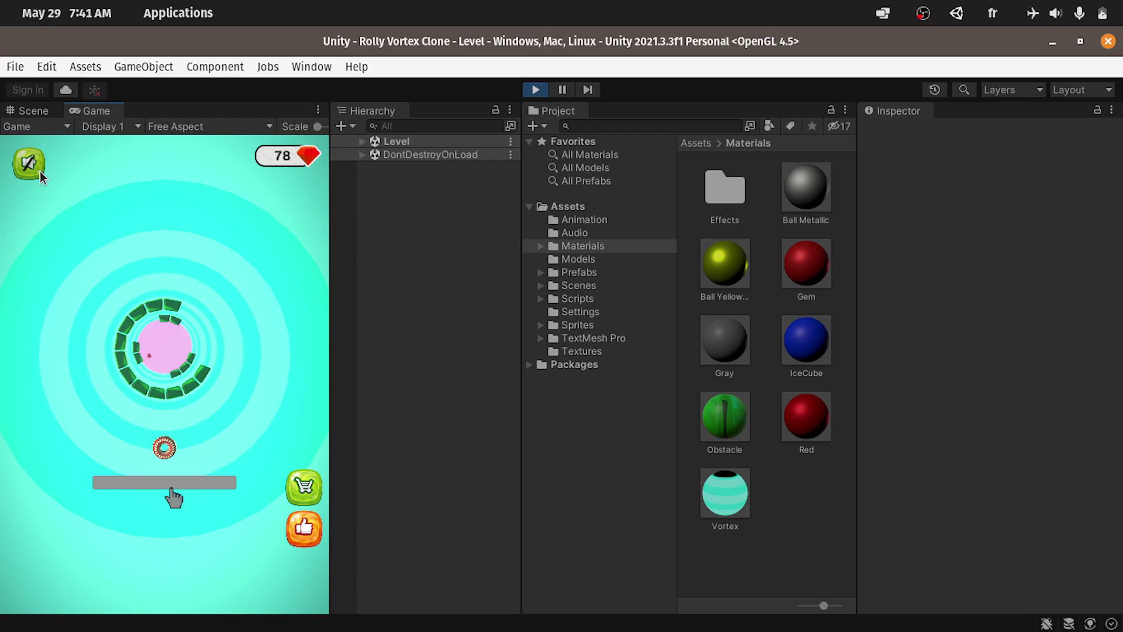
{"action": "mouse_move", "coordinate": [161, 401]}
{"action": "left_mouse_down"}
{"action": "mouse_move", "coordinate": [262, 363]}
{"action": "mouse_move", "coordinate": [224, 396]}
{"action": "mouse_move", "coordinate": [135, 424]}
{"action": "mouse_move", "coordinate": [177, 420]}
{"action": "mouse_move", "coordinate": [168, 420]}
{"action": "mouse_move", "coordinate": [182, 411]}
{"action": "mouse_move", "coordinate": [88, 408]}
{"action": "mouse_move", "coordinate": [124, 421]}
{"action": "left_mouse_up"}
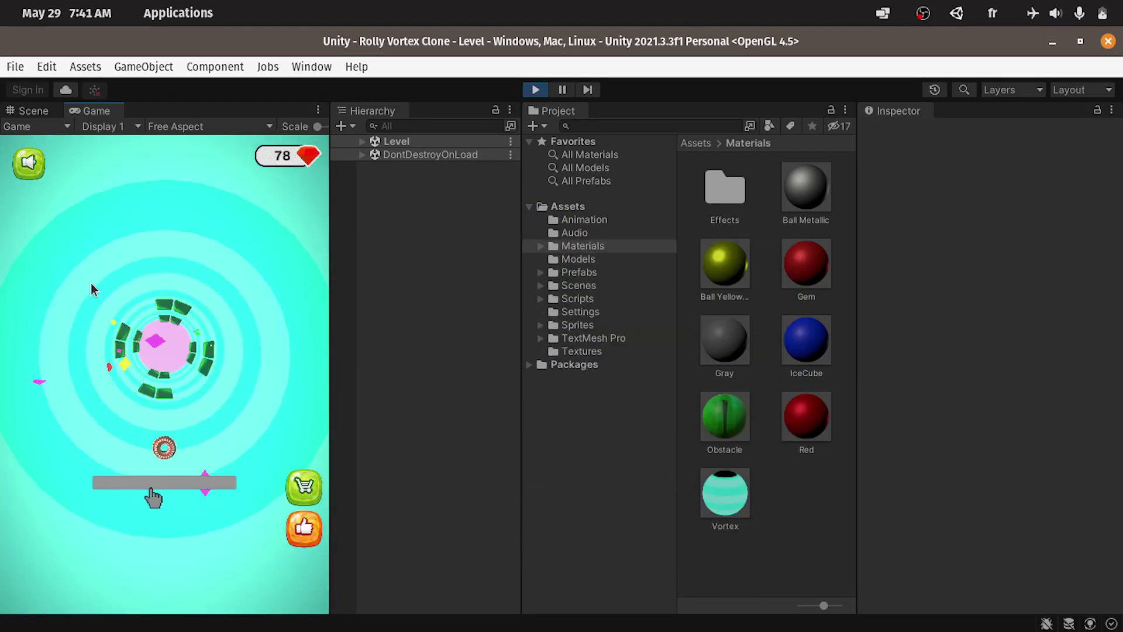
{"action": "left_click", "coordinate": [302, 489]}
{"action": "left_click", "coordinate": [94, 268]}
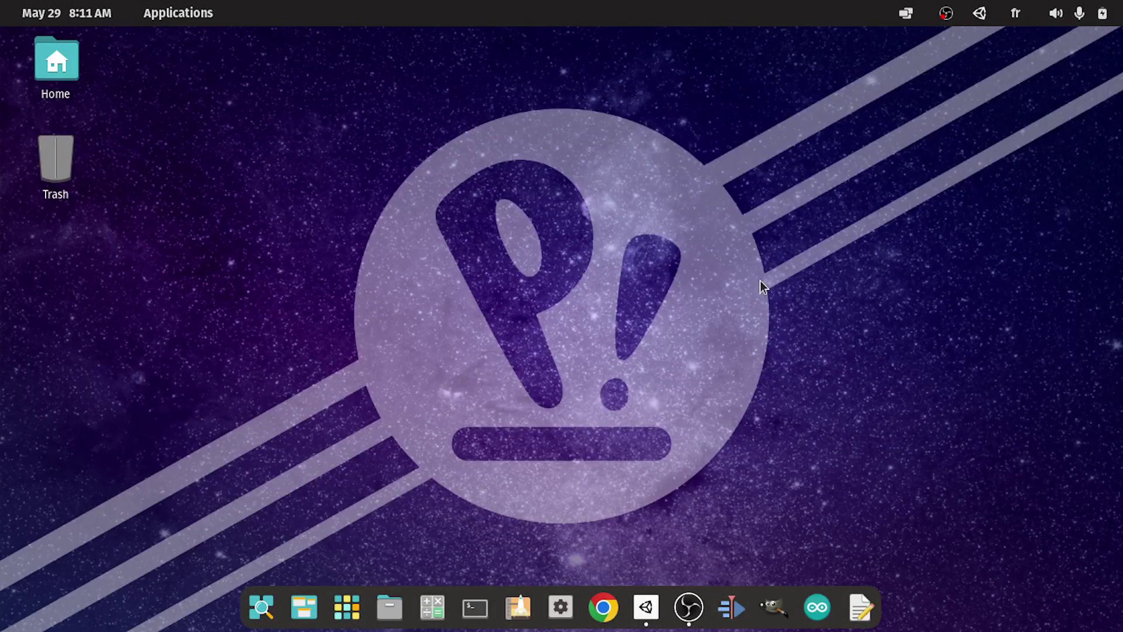
Step: Launch Unity Hub and check that editor version 2021.3.3f1 is listed under Installs
{"action": "left_click", "coordinate": [646, 607]}
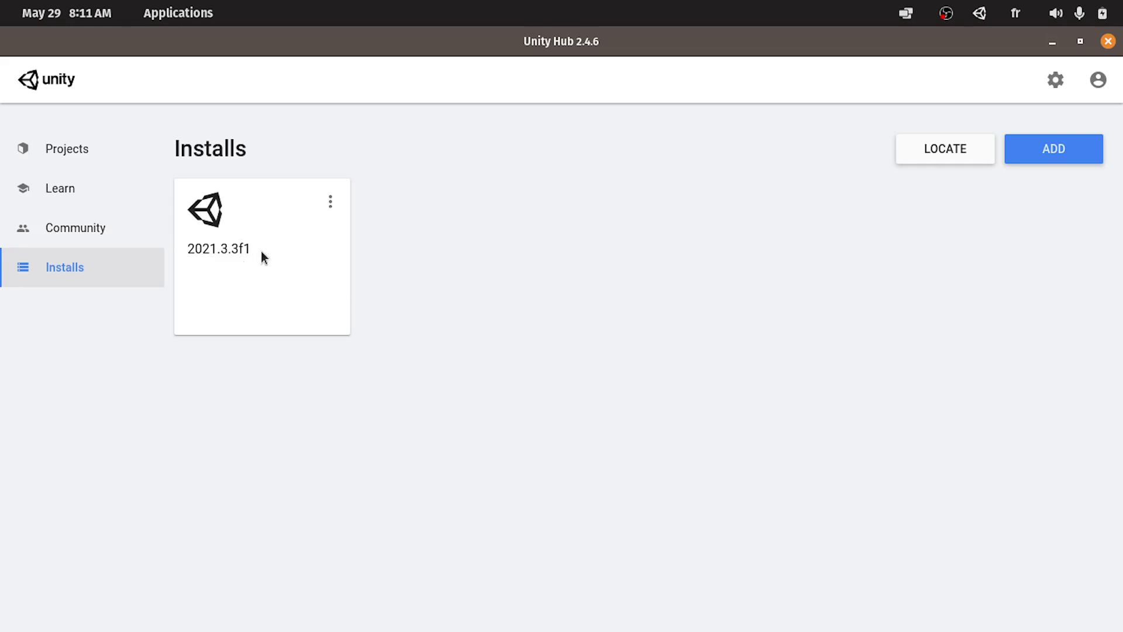
{"action": "mouse_move", "coordinate": [218, 257]}
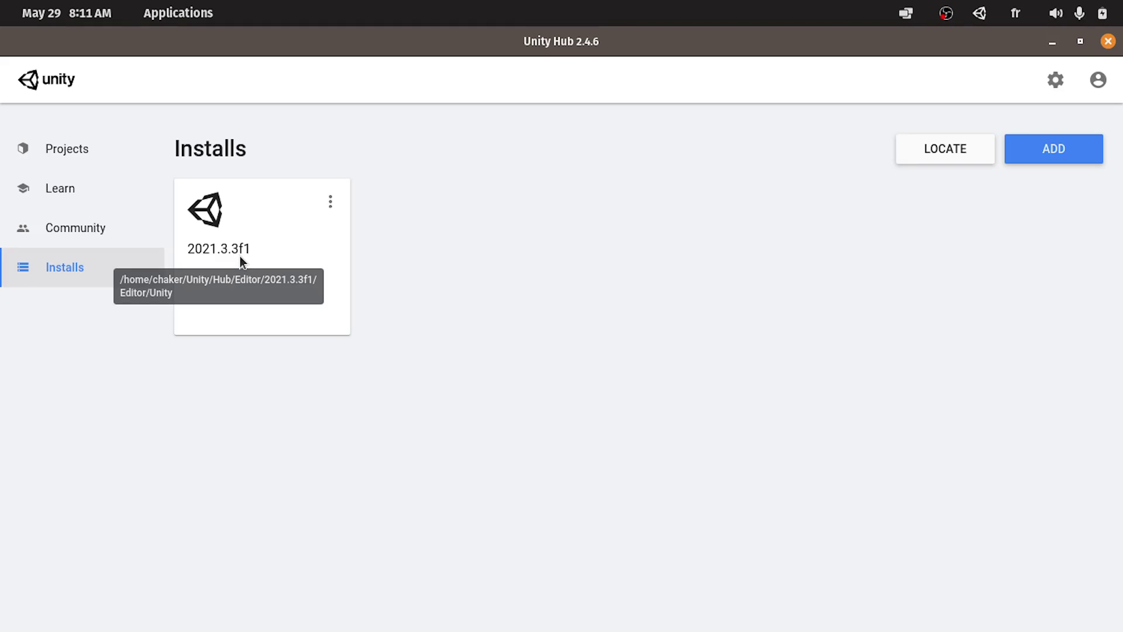
Step: Start a new project with editor version 2021.3.3f1 and choose the 3D template
{"action": "left_click", "coordinate": [89, 150]}
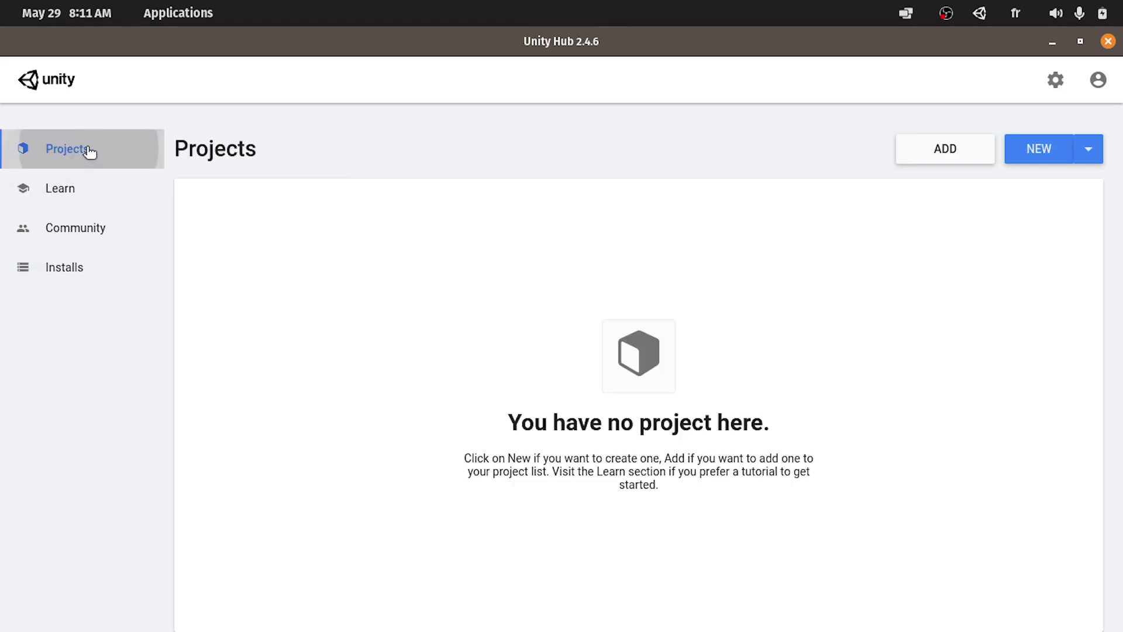
{"action": "left_click", "coordinate": [1088, 150]}
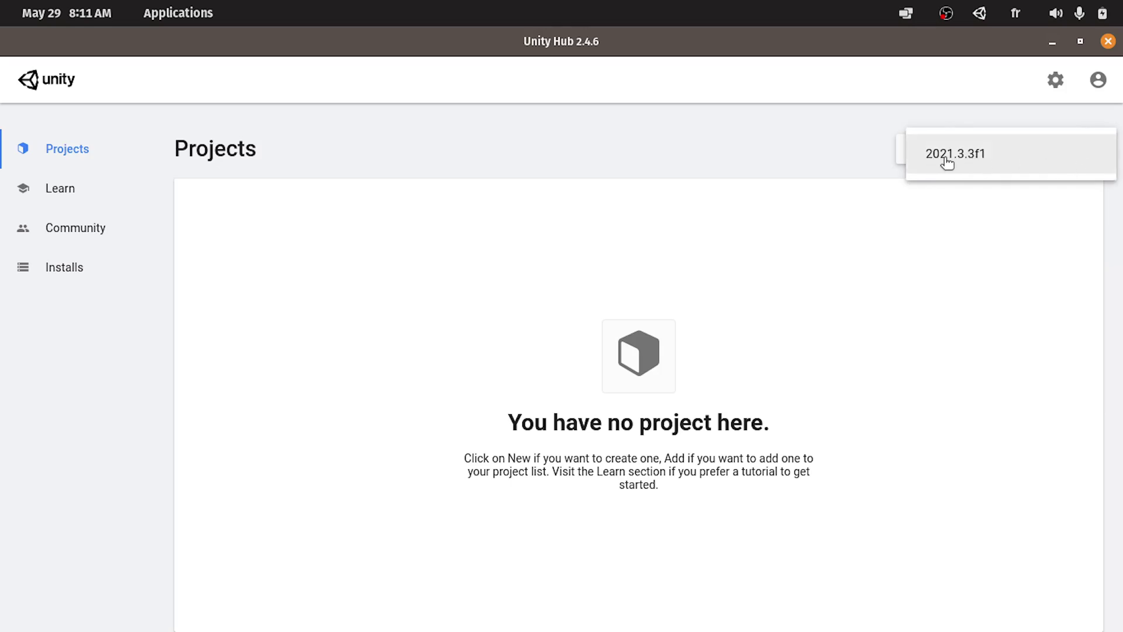
{"action": "left_click", "coordinate": [946, 159]}
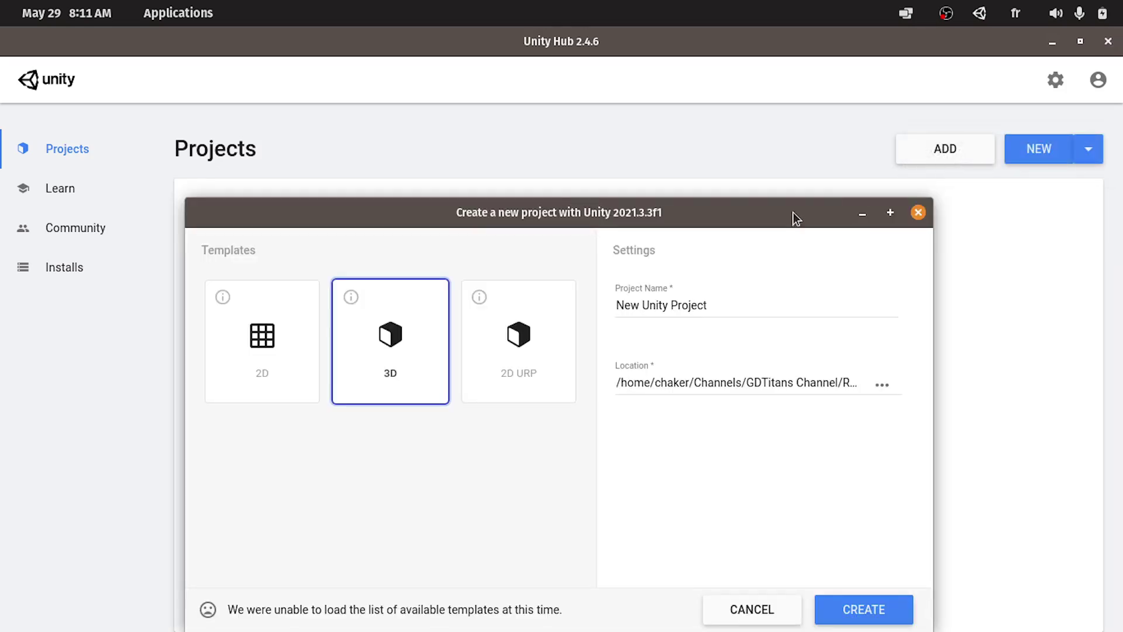
{"action": "left_click_drag", "start_coordinate": [792, 214], "coordinate": [802, 91]}
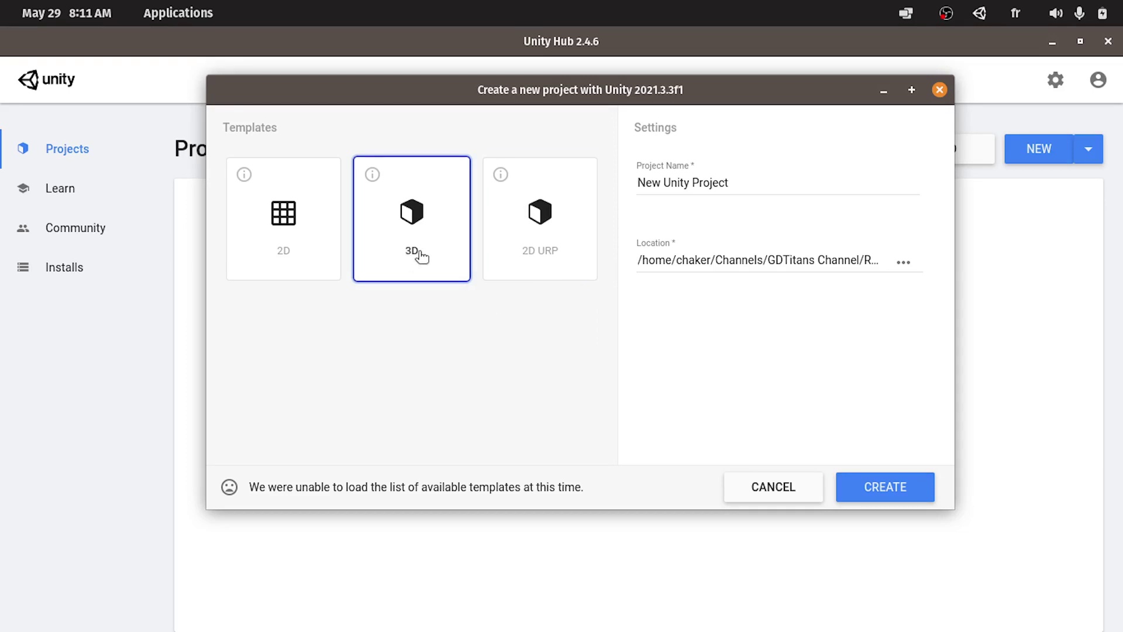
{"action": "left_click", "coordinate": [293, 251]}
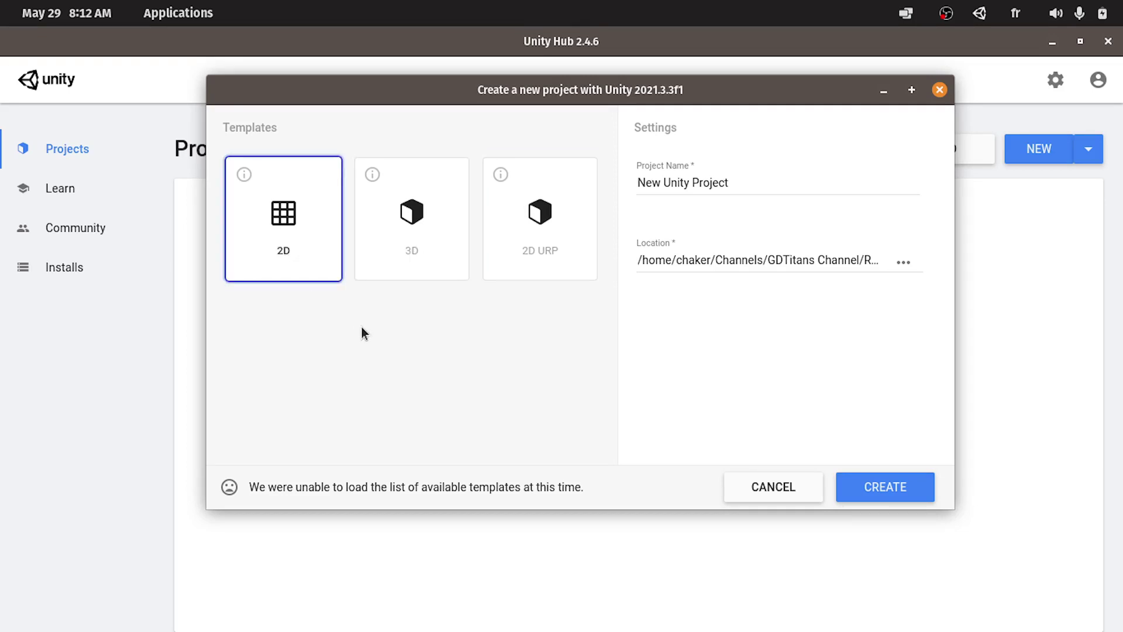
{"action": "left_click", "coordinate": [431, 227]}
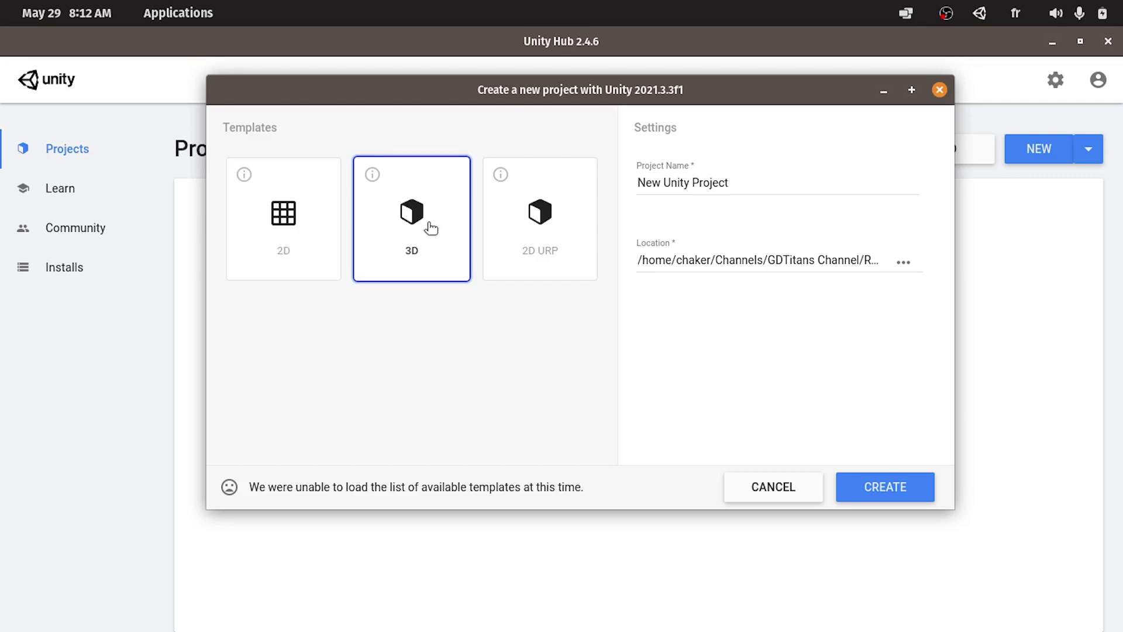
Step: Name the project Rolly-Vortex-Clone, set its location to the Desktop, and create it
{"action": "left_click", "coordinate": [795, 182]}
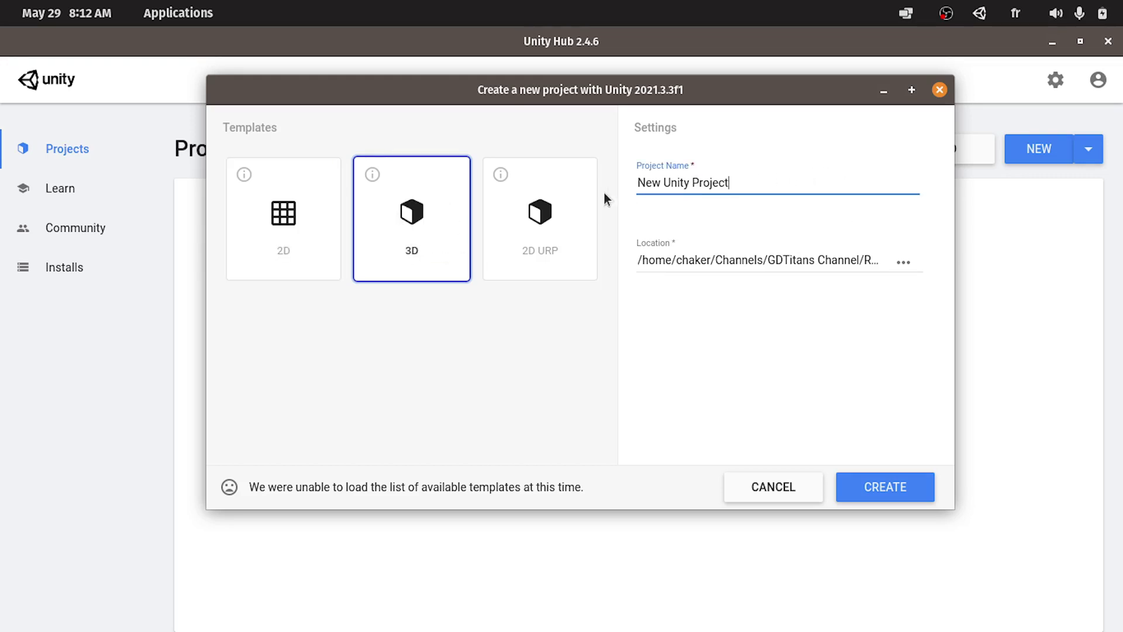
{"action": "left_click_drag", "start_coordinate": [741, 181], "coordinate": [640, 184]}
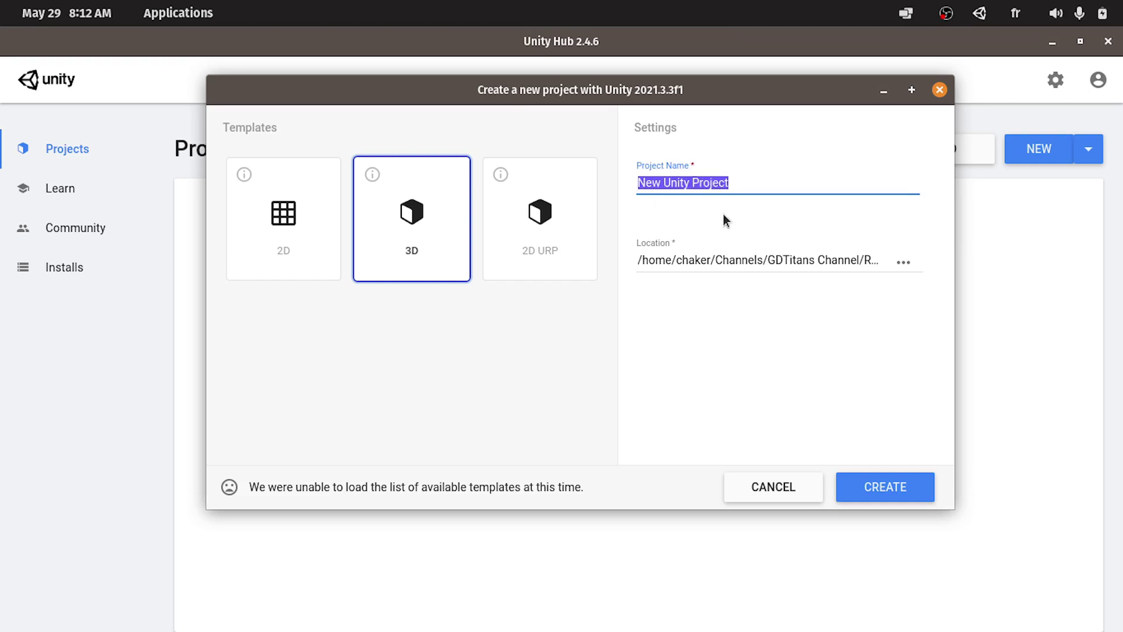
{"action": "type", "text": "Rolly-Vortex-Clone"}
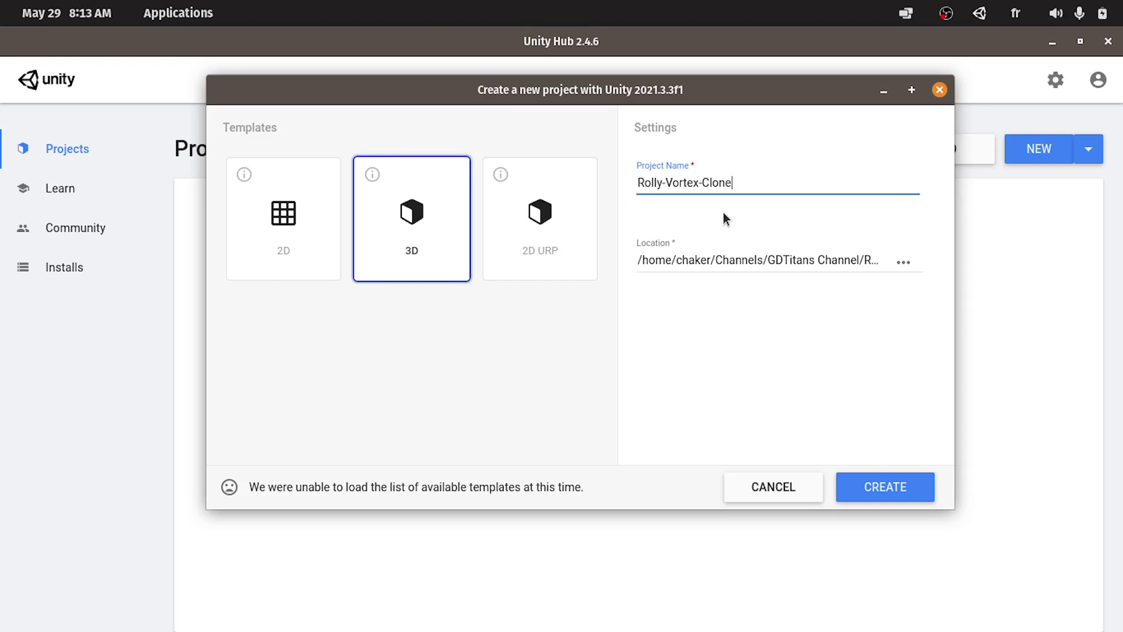
{"action": "left_click", "coordinate": [907, 263]}
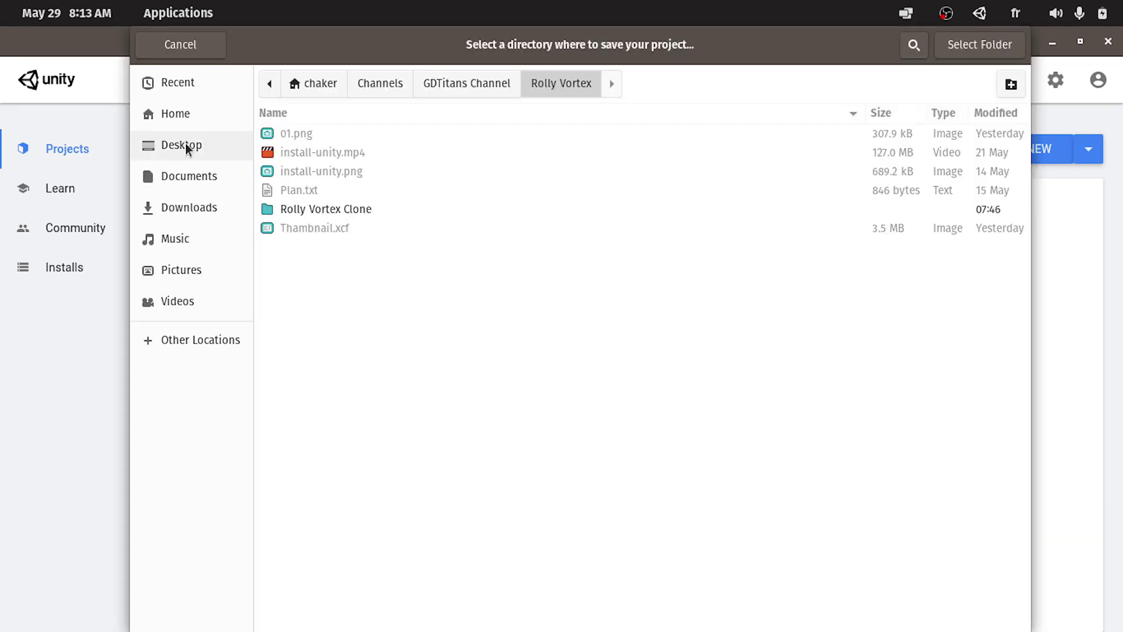
{"action": "left_click", "coordinate": [188, 146]}
{"action": "left_click", "coordinate": [986, 47]}
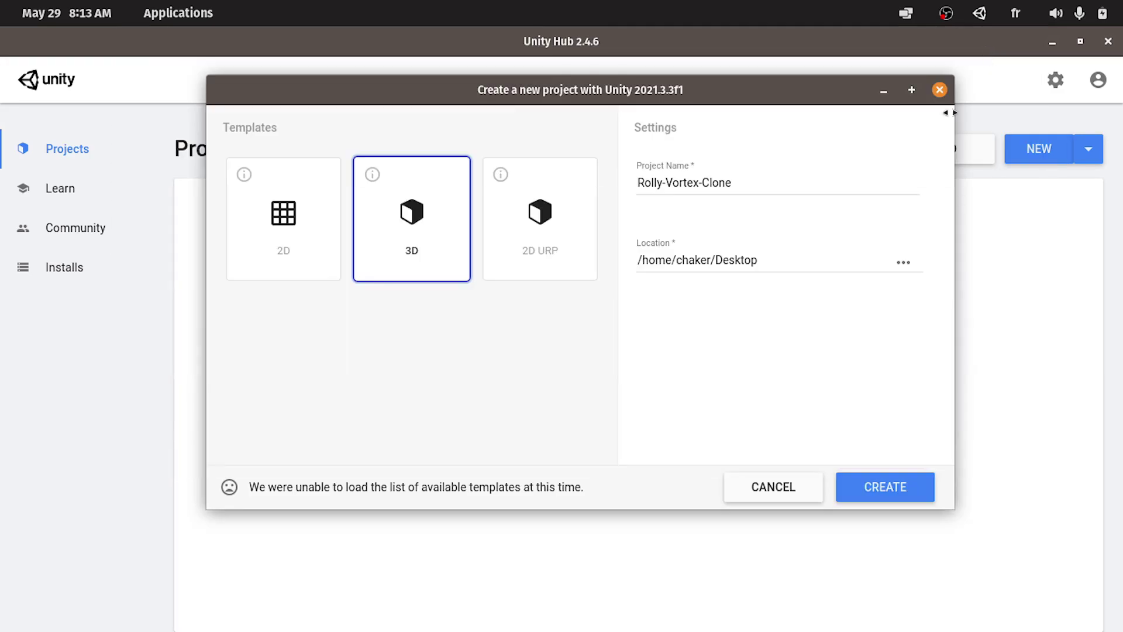
{"action": "left_click", "coordinate": [878, 487]}
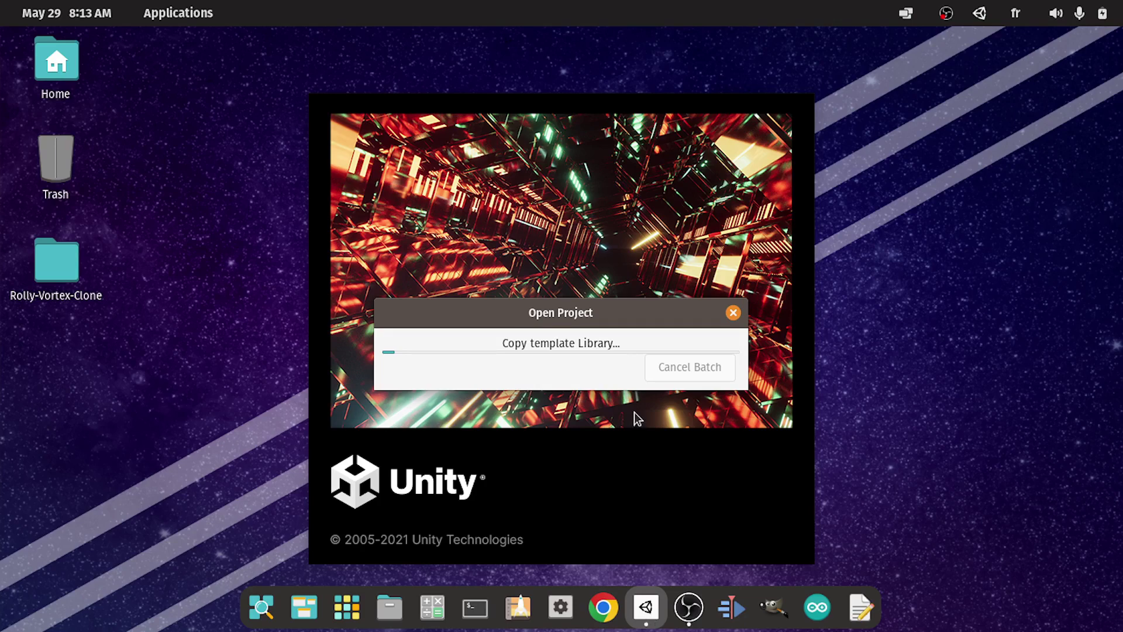
Step: Hide and restore the Unity loading window while the project finishes opening
{"action": "left_click", "coordinate": [646, 609]}
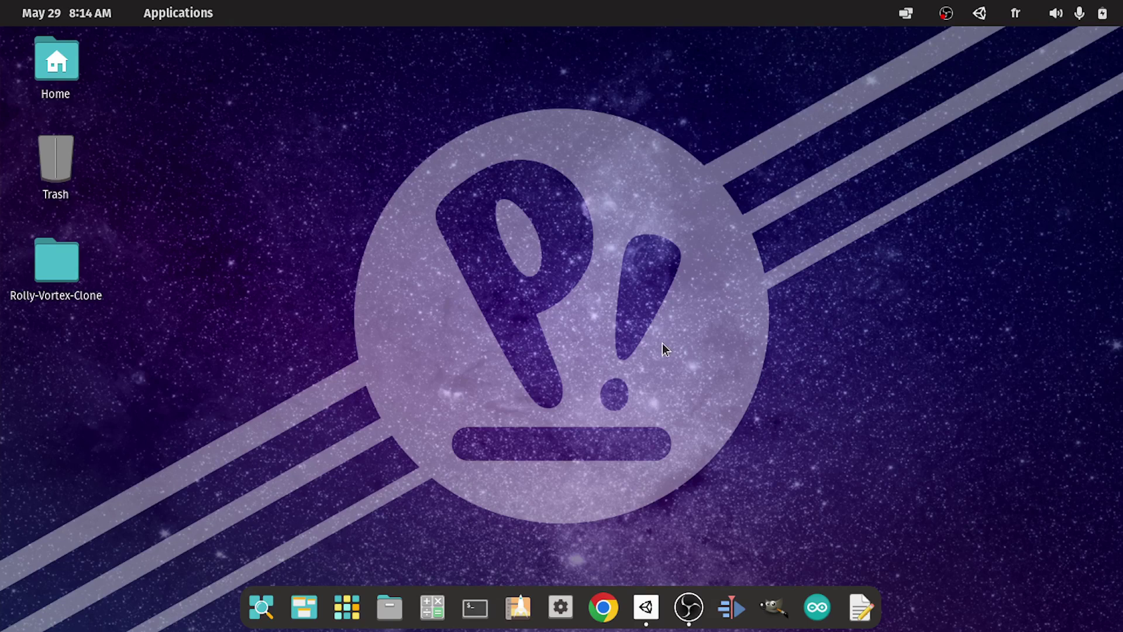
{"action": "left_click", "coordinate": [646, 608]}
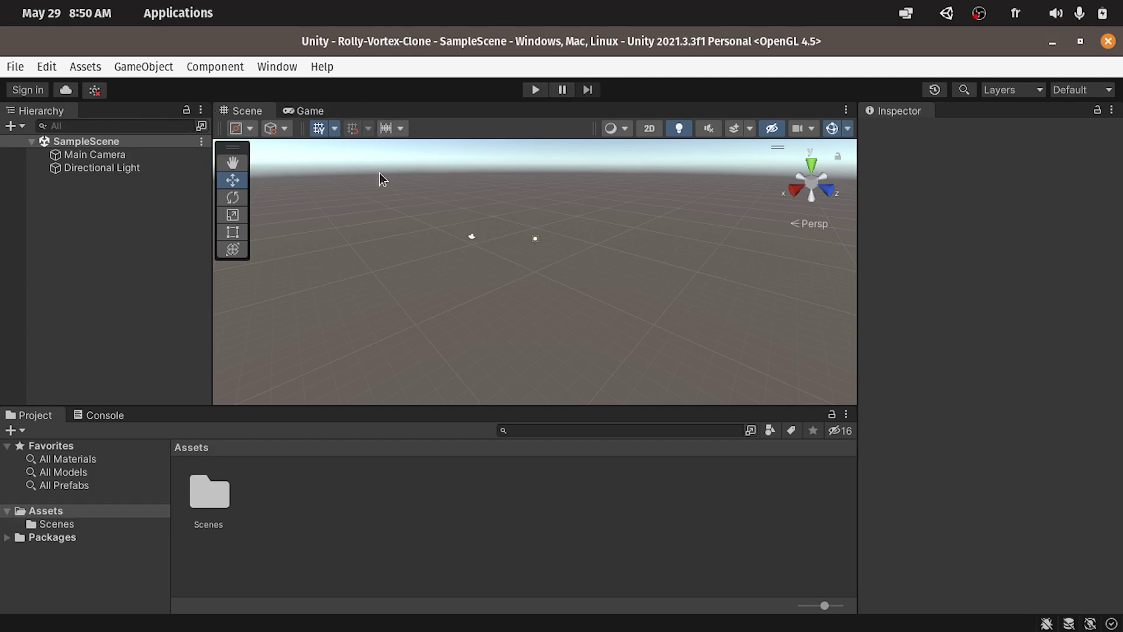
Step: Preview the camera in the Game view, then orbit and pan around the SampleScene
{"action": "left_click", "coordinate": [304, 111]}
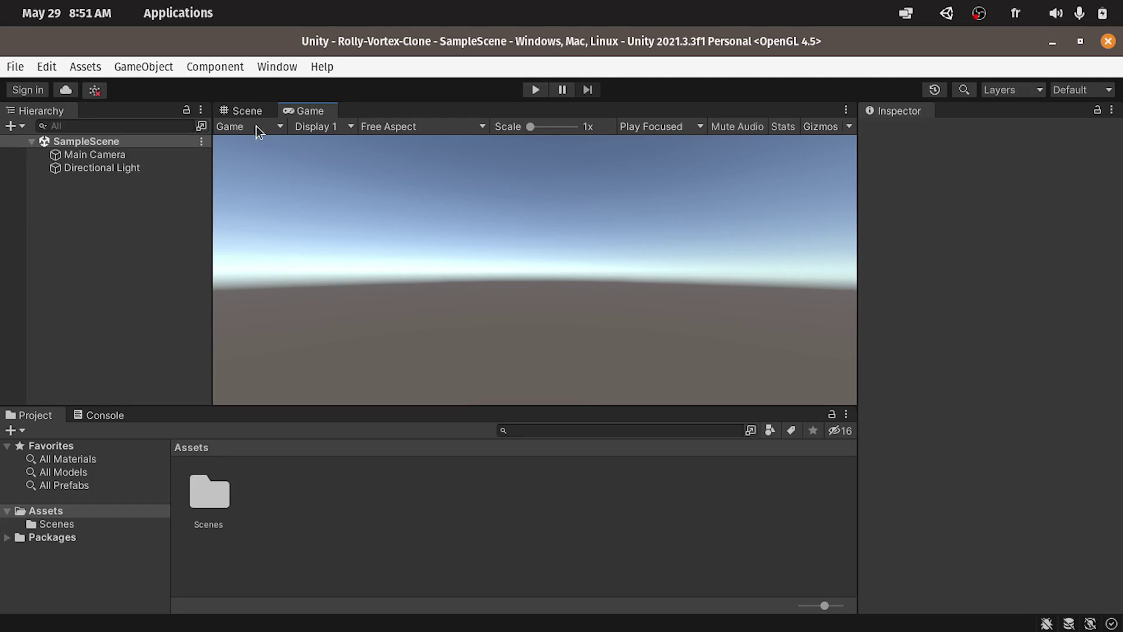
{"action": "left_click", "coordinate": [251, 111]}
{"action": "right_click_drag", "start_coordinate": [365, 261], "coordinate": [516, 298]}
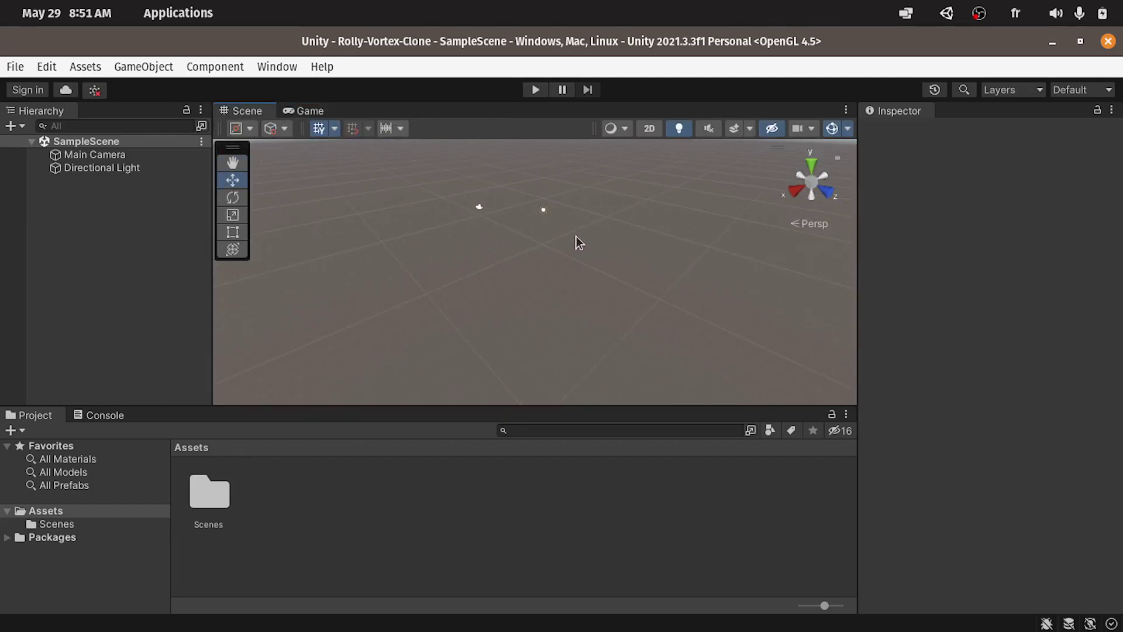
{"action": "right_click_drag", "start_coordinate": [577, 243], "coordinate": [515, 210]}
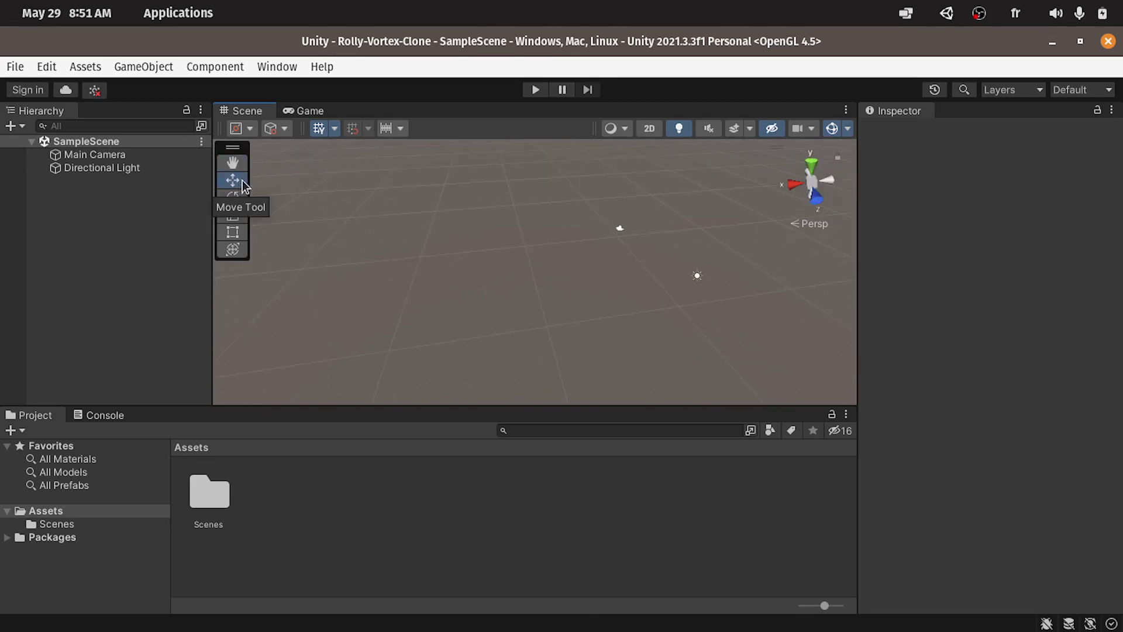
{"action": "left_click", "coordinate": [233, 163]}
{"action": "left_click_drag", "start_coordinate": [643, 247], "coordinate": [453, 334]}
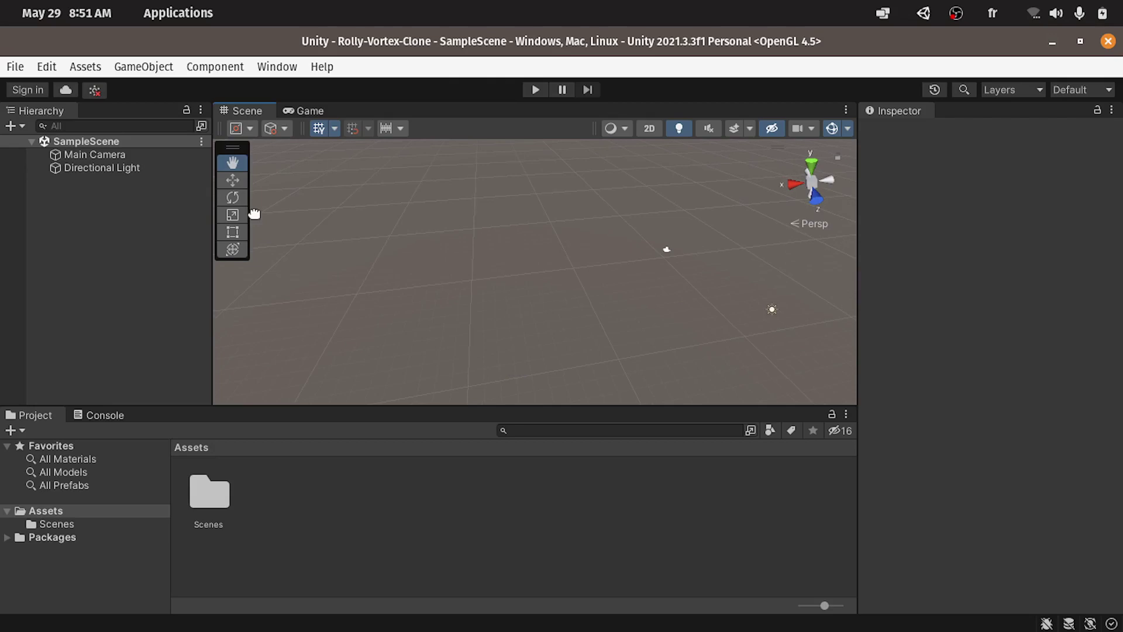
Step: Try the Move, Rotate and Scale transform tools
{"action": "left_click", "coordinate": [237, 182]}
{"action": "left_click", "coordinate": [244, 198]}
{"action": "left_click", "coordinate": [238, 216]}
Step: Apply the Tall layout, widen the Hierarchy and Project panels, and show the Game view
{"action": "left_click", "coordinate": [1085, 95]}
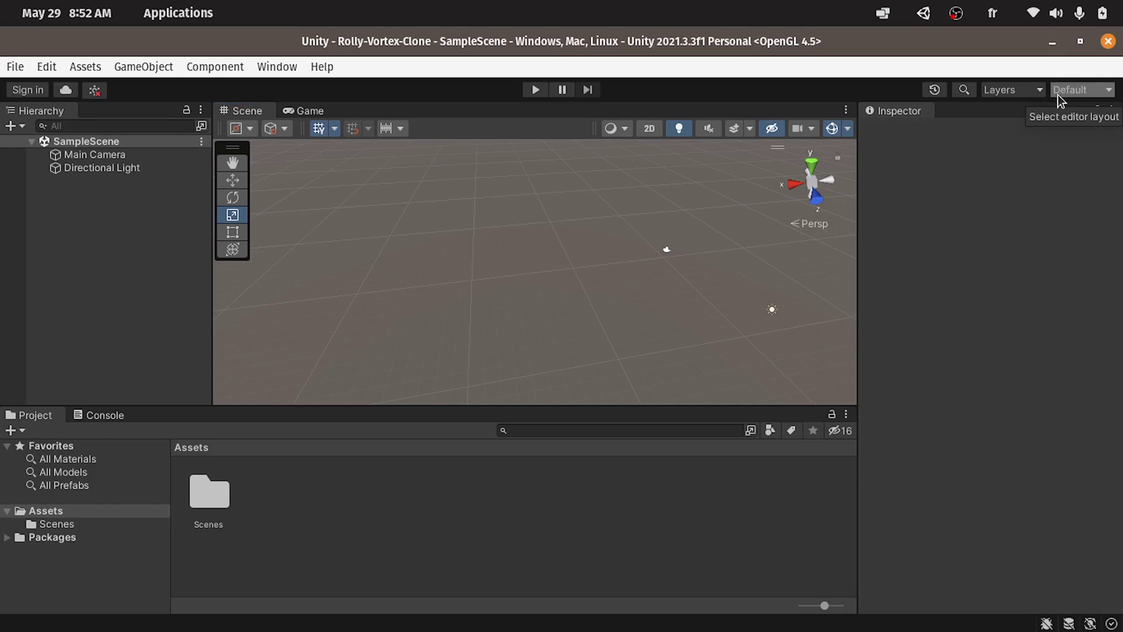
{"action": "left_click", "coordinate": [1075, 92]}
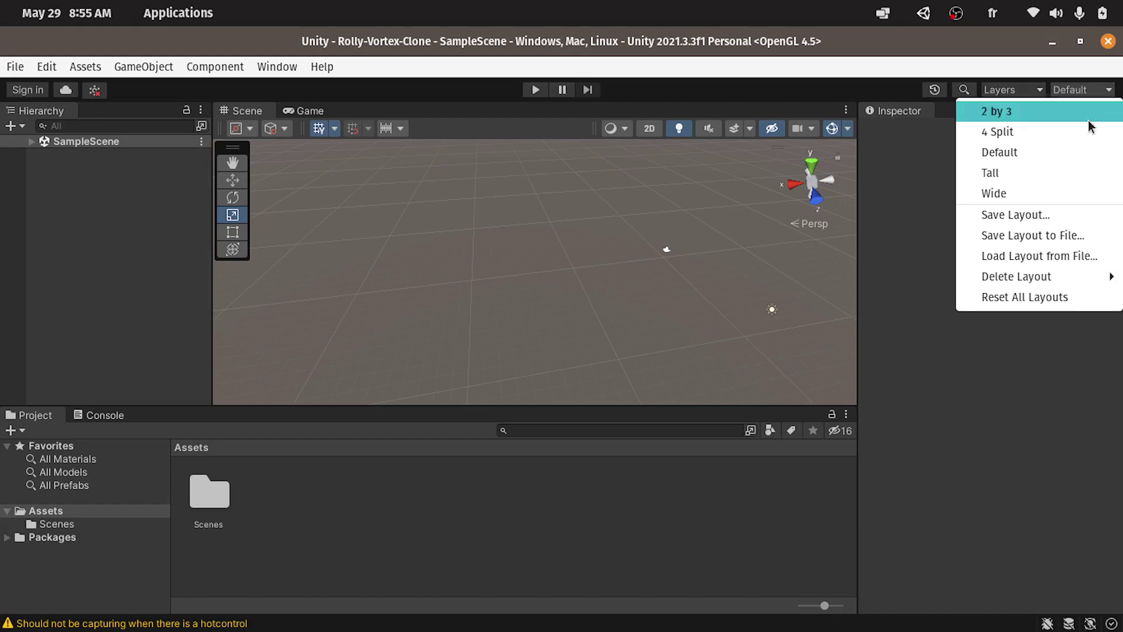
{"action": "left_click", "coordinate": [1016, 170]}
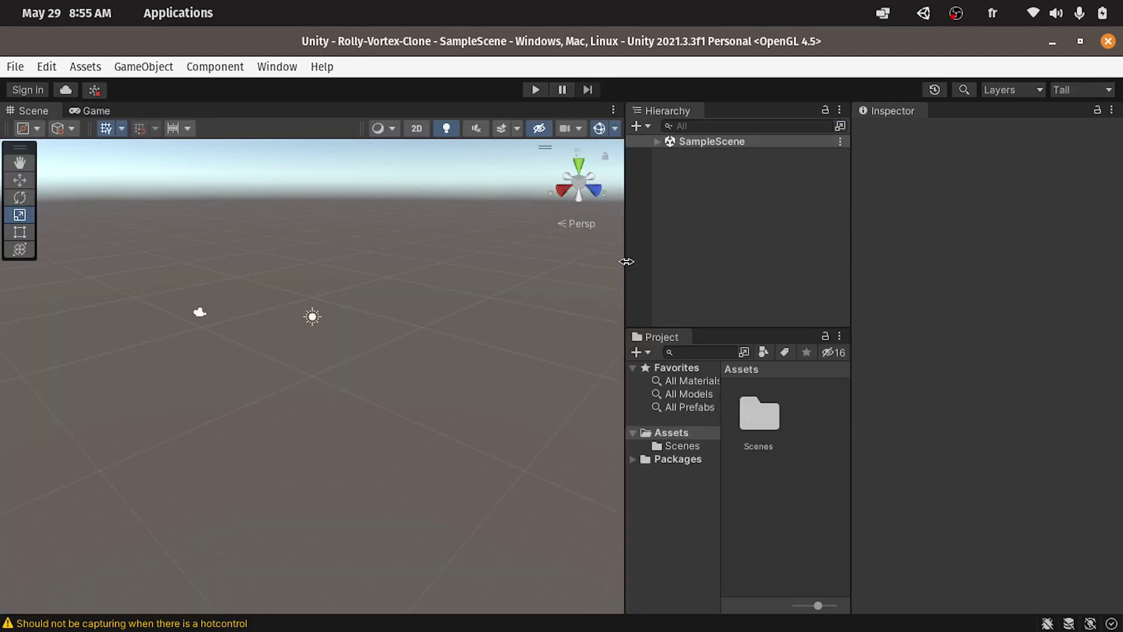
{"action": "left_click_drag", "start_coordinate": [626, 262], "coordinate": [381, 262]}
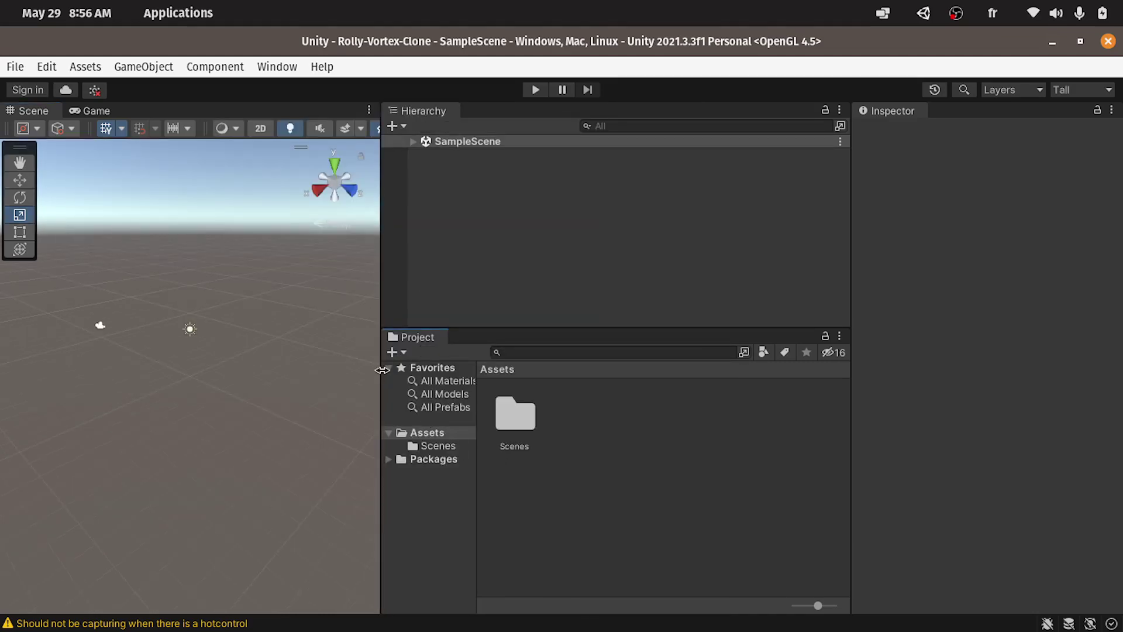
{"action": "left_click", "coordinate": [105, 111]}
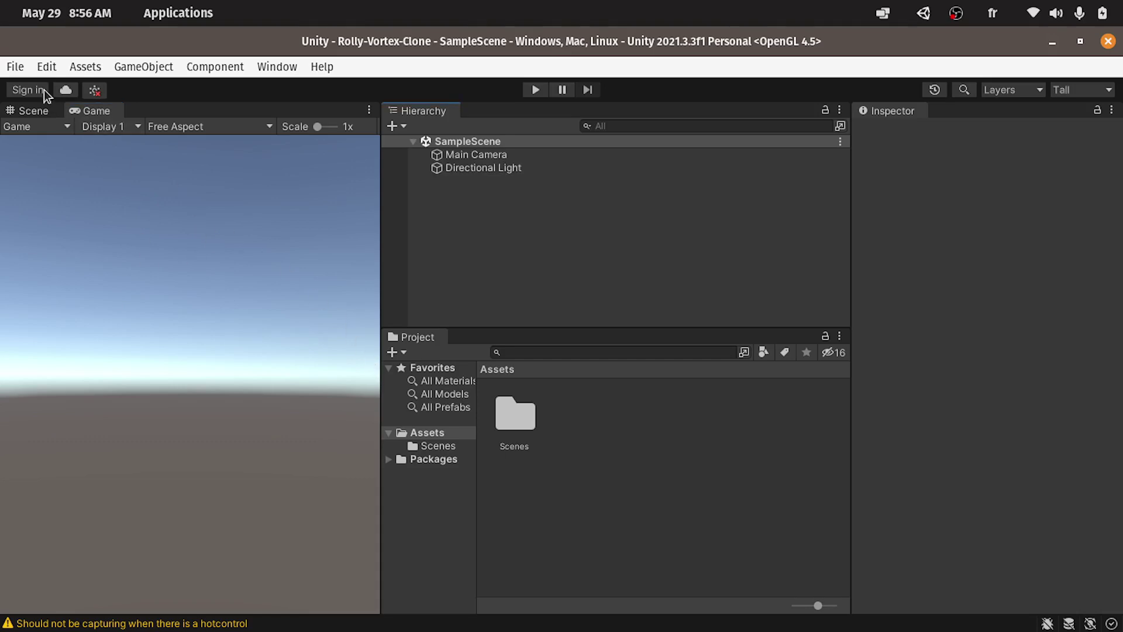
Step: Use File > Save and File > Save Project, then minimize the Unity editor window
{"action": "left_click", "coordinate": [16, 67]}
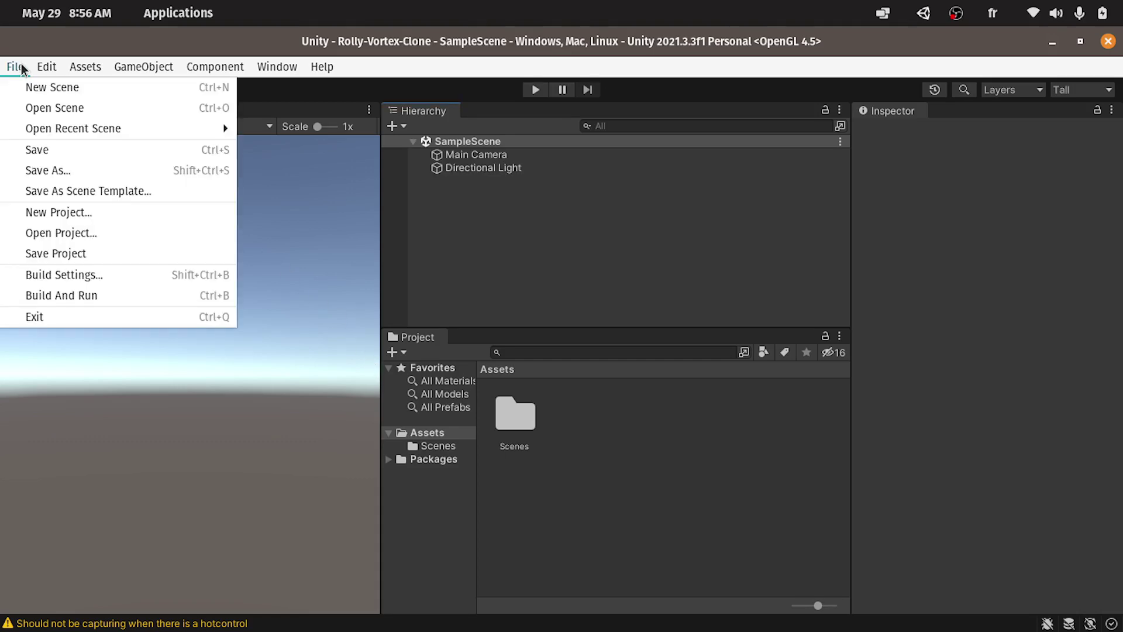
{"action": "left_click", "coordinate": [33, 151]}
{"action": "left_click", "coordinate": [19, 67]}
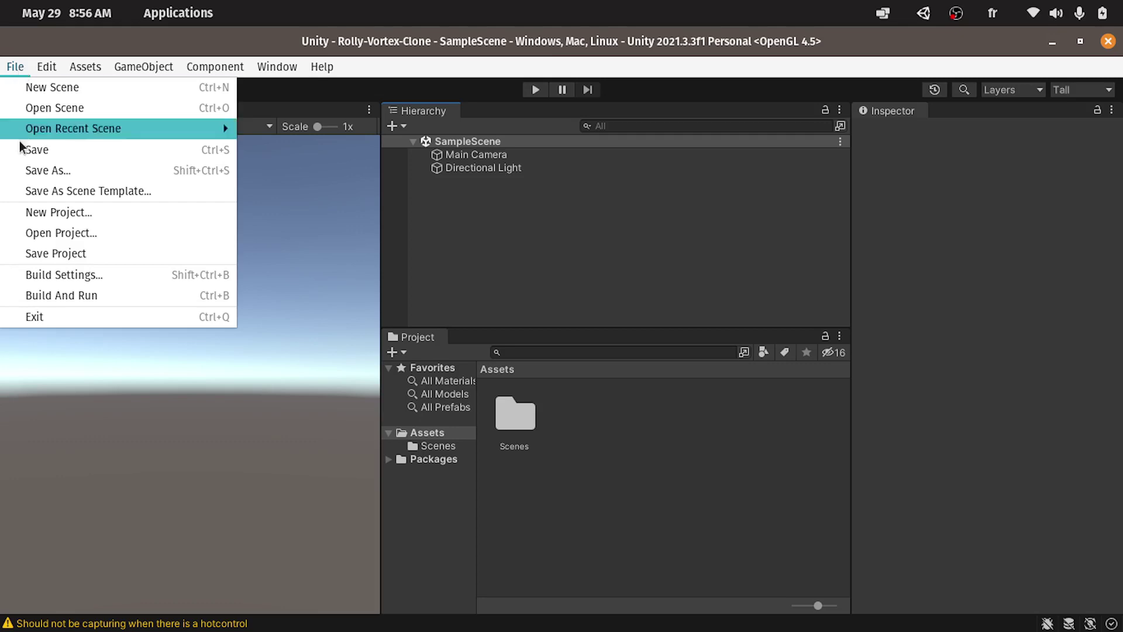
{"action": "left_click", "coordinate": [80, 253]}
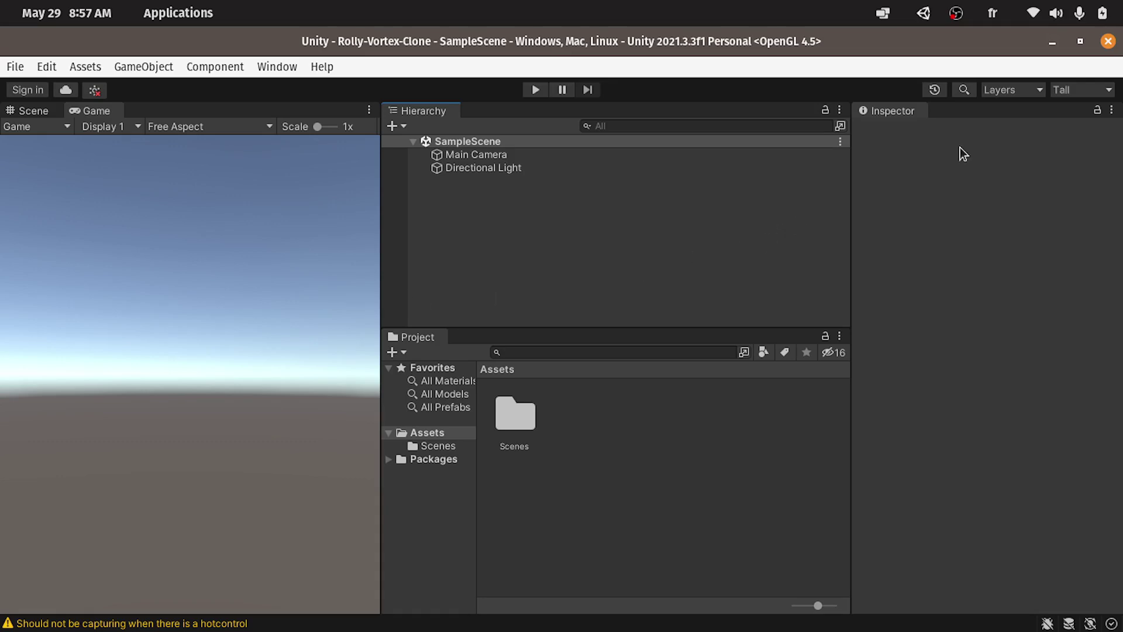
{"action": "left_click", "coordinate": [1052, 42]}
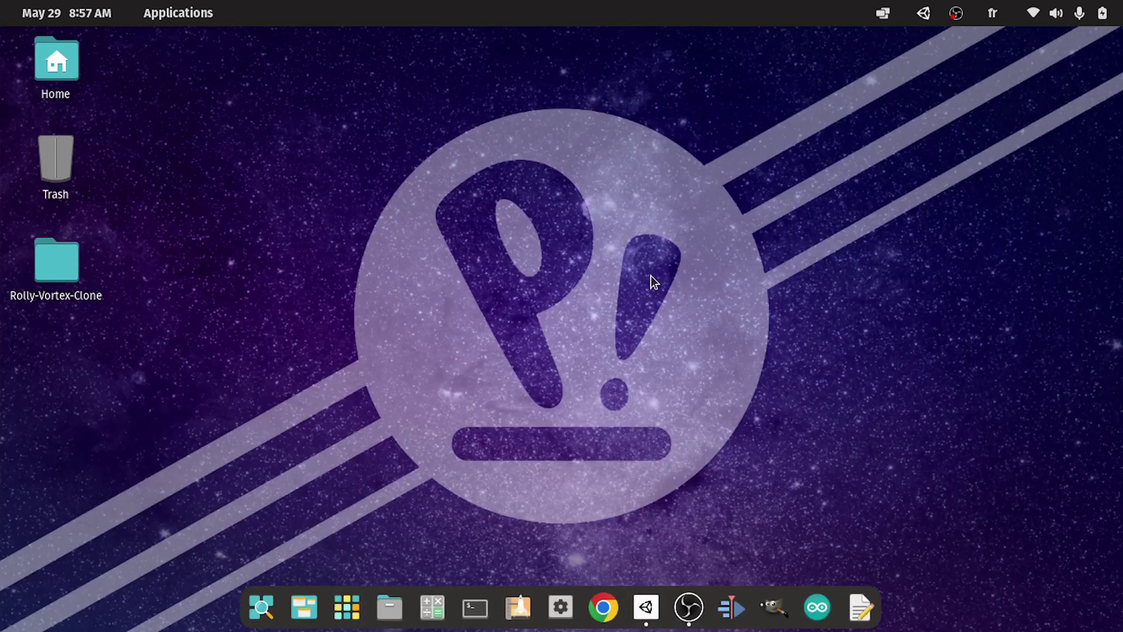